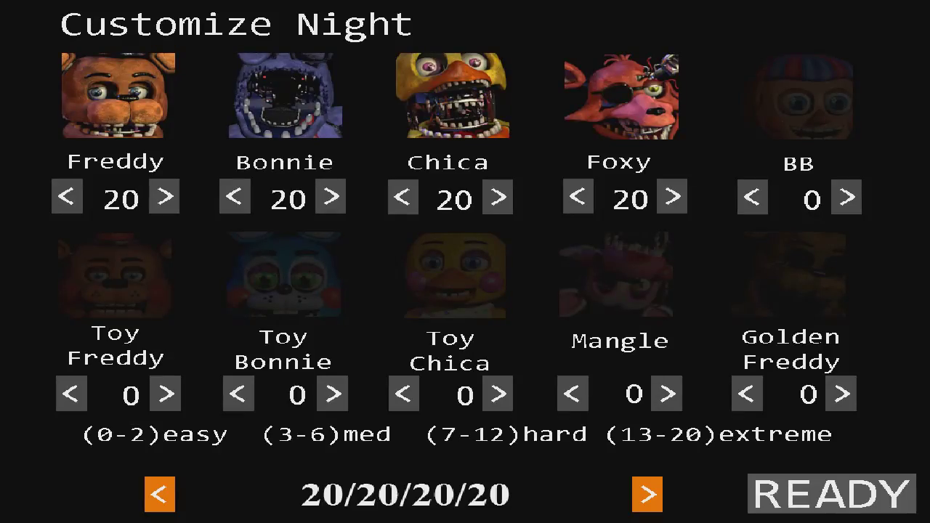
- Cycle the Custom Night presets from 20/20/20/20 past Cupcake Challenge and Freddy's Circus to Foxy Foxy
{"action": "key", "text": "Right"}
{"action": "key", "text": "Right"}
{"action": "key", "text": "Right"}
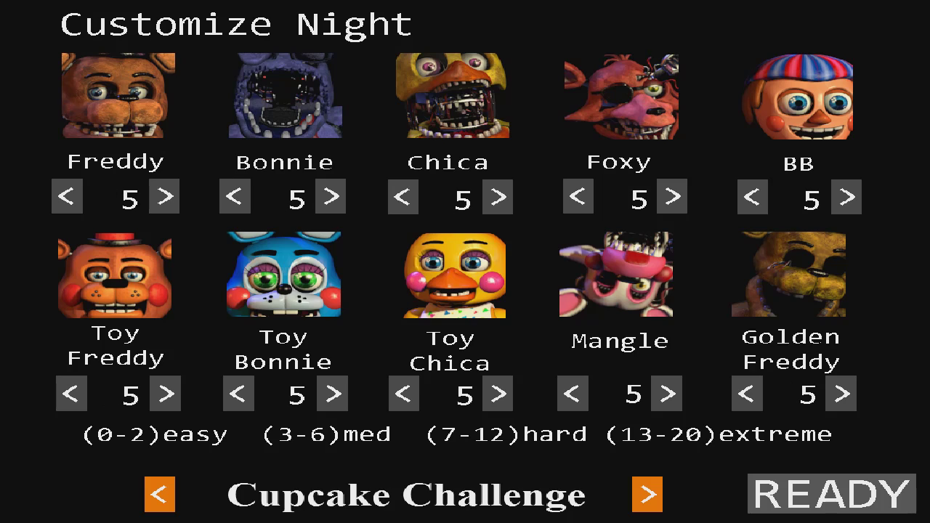
{"action": "key", "text": "Right"}
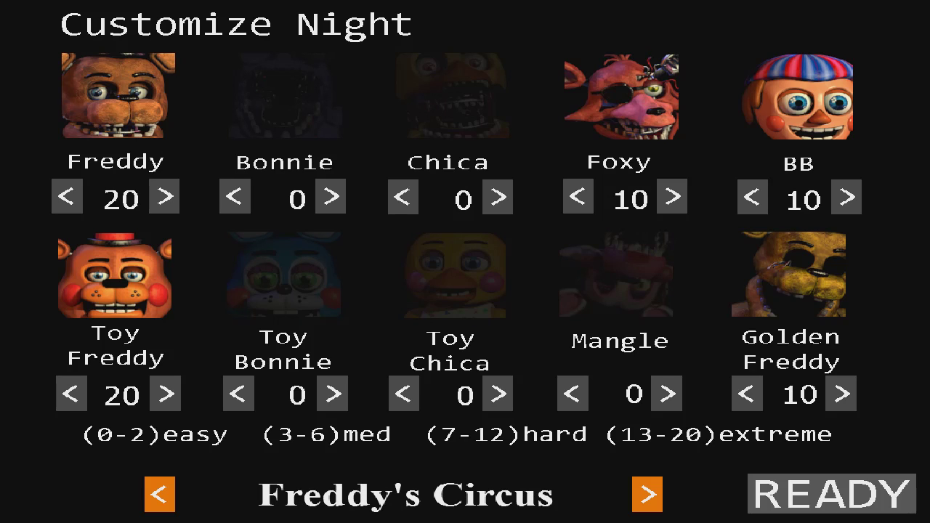
{"action": "key", "text": "Right"}
{"action": "key", "text": "Right"}
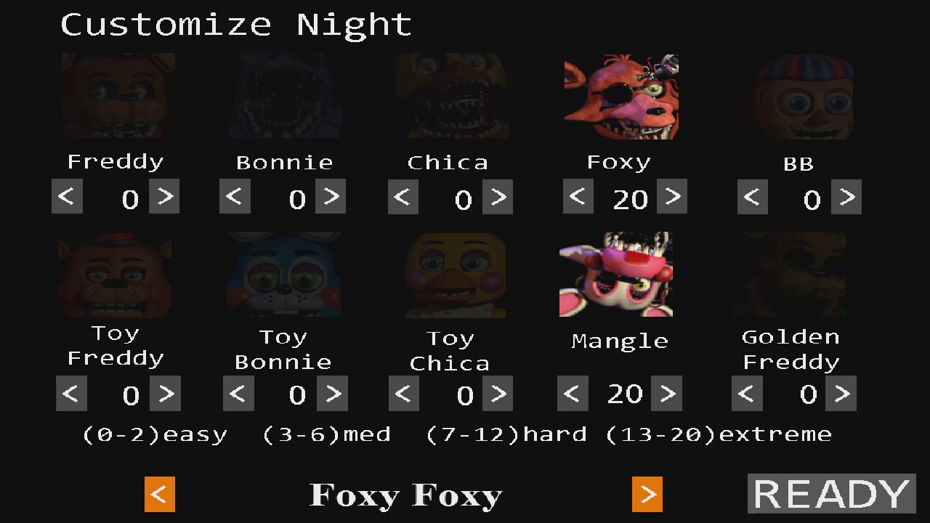
{"action": "key", "text": "Right"}
{"action": "key", "text": "Right"}
{"action": "key", "text": "Right"}
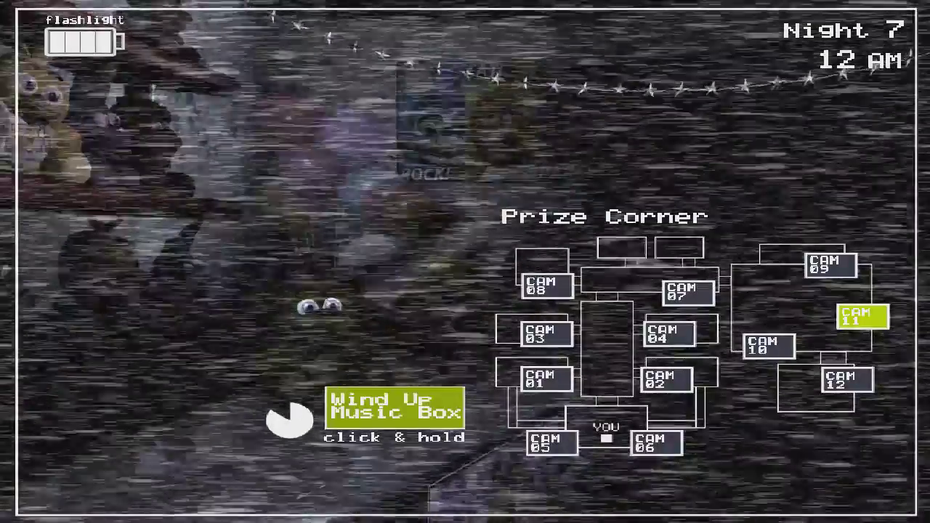
- Wind the Prize Corner music box, then alternate between office checks and CAM 11
{"action": "key", "text": "ctrl"}
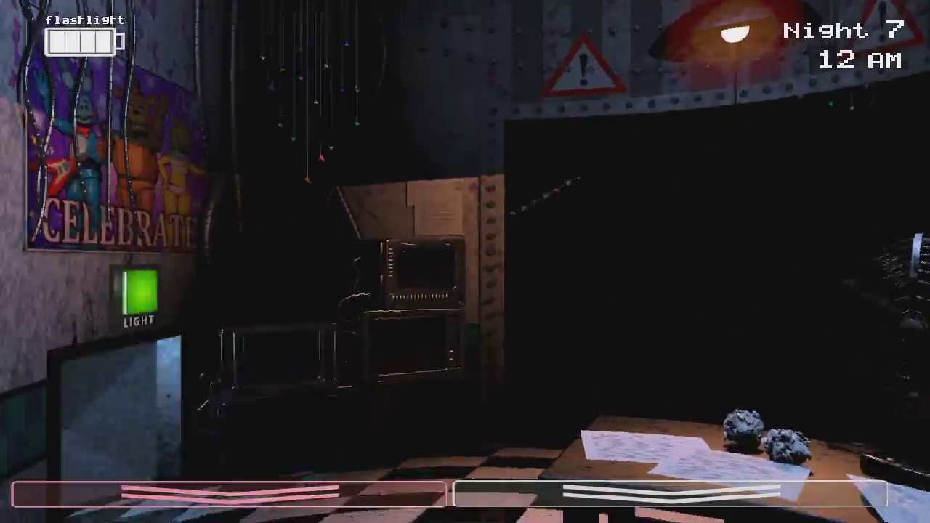
{"action": "left_click", "coordinate": [465, 472]}
{"action": "left_click_drag", "start_coordinate": [395, 406], "coordinate": [394, 406]}
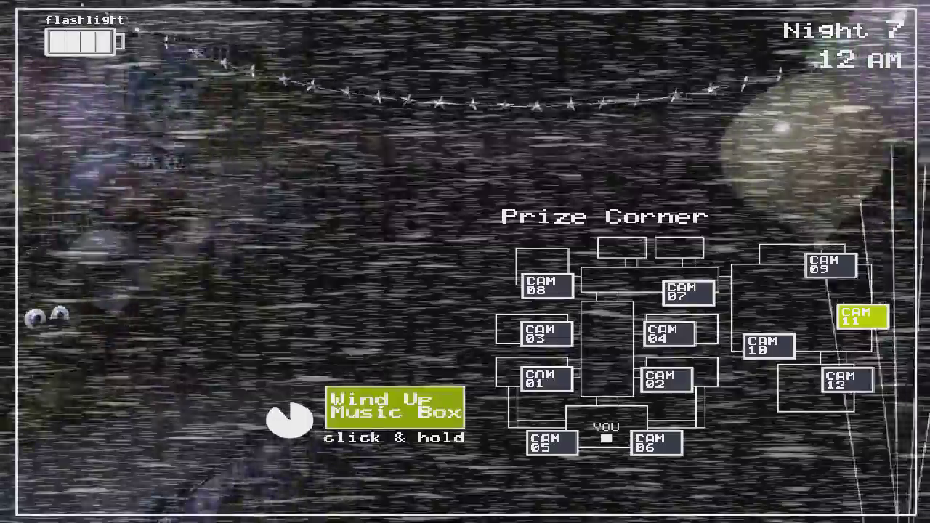
{"action": "left_click", "coordinate": [465, 473]}
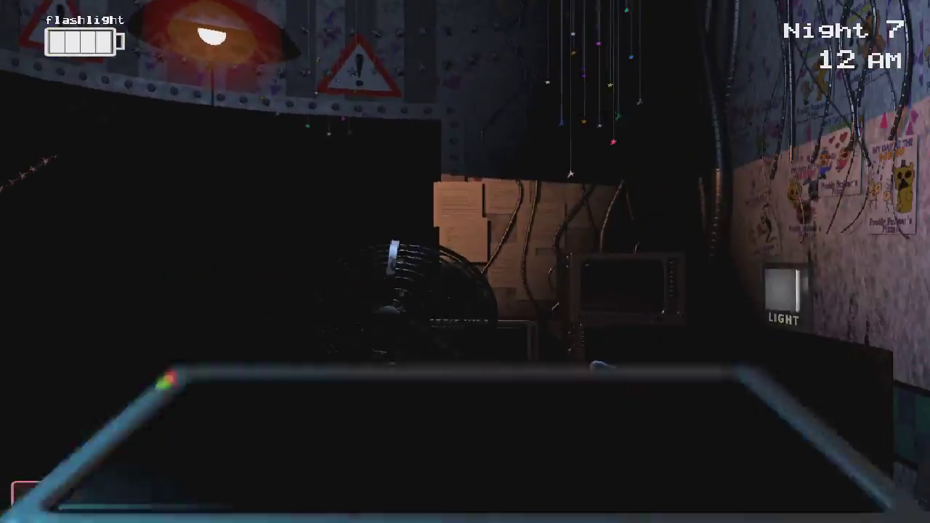
{"action": "left_click", "coordinate": [669, 494]}
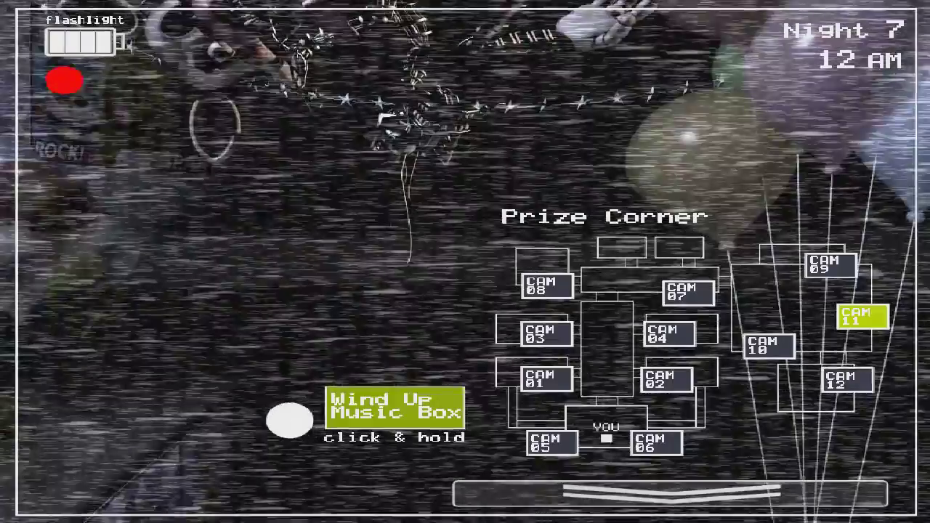
{"action": "left_click", "coordinate": [669, 494]}
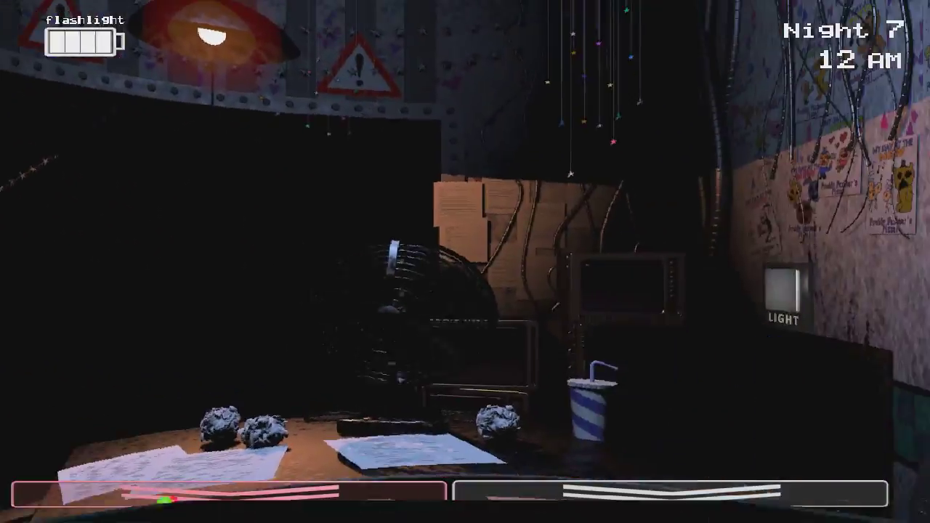
{"action": "left_click", "coordinate": [669, 494]}
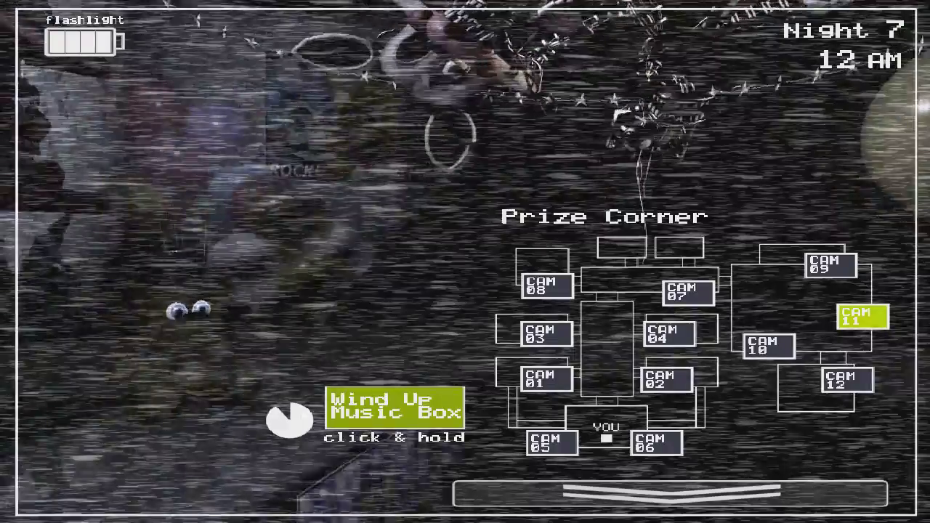
- Rewind the music box, wear the Freddy mask, and light Toy Chica and Toy Freddy
{"action": "left_click_drag", "start_coordinate": [399, 407], "coordinate": [399, 406]}
{"action": "key", "text": "ctrl"}
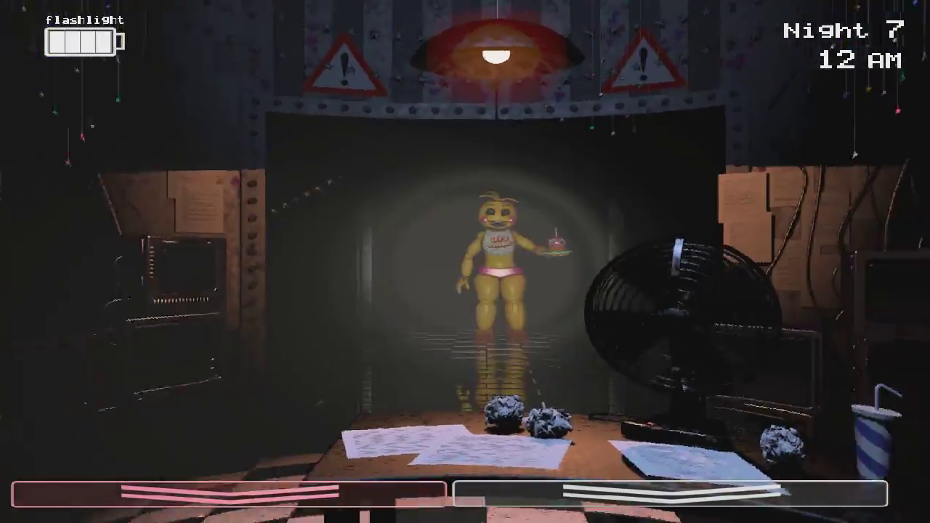
{"action": "left_click", "coordinate": [668, 494]}
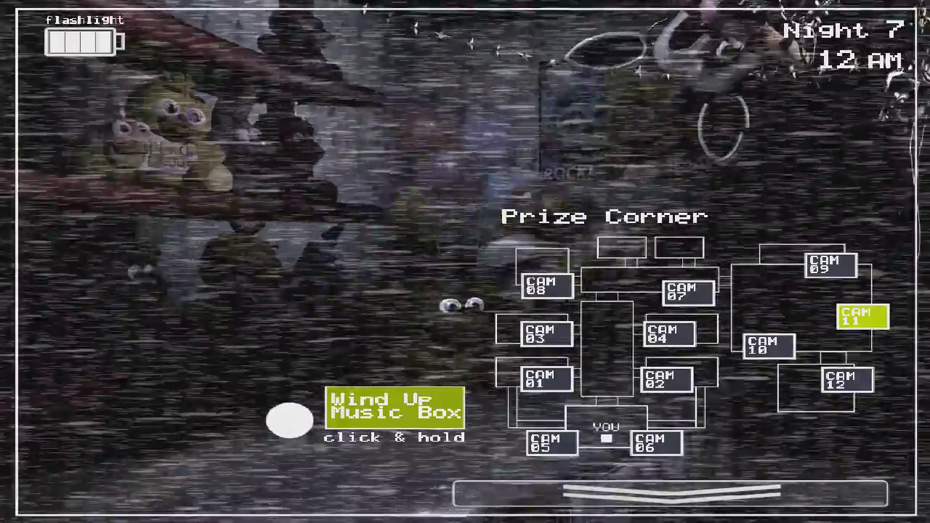
{"action": "left_click", "coordinate": [668, 494]}
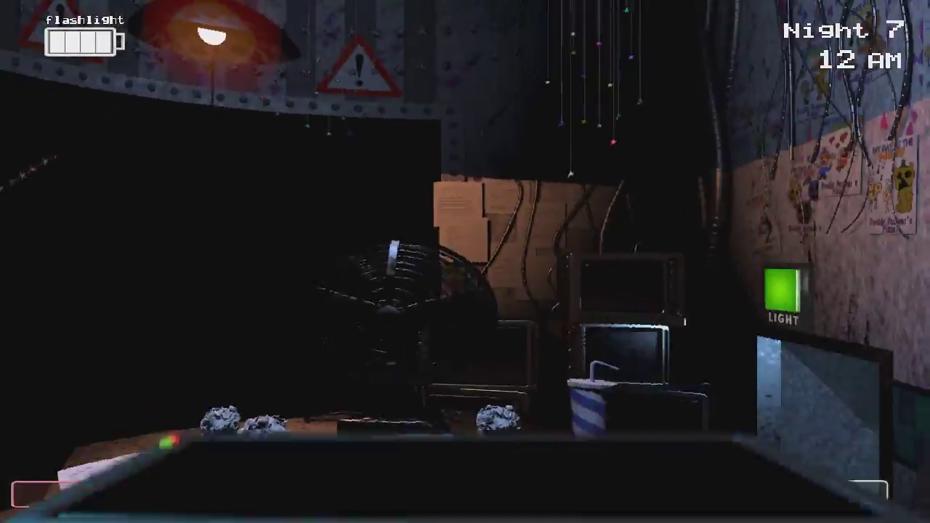
{"action": "left_click", "coordinate": [668, 494]}
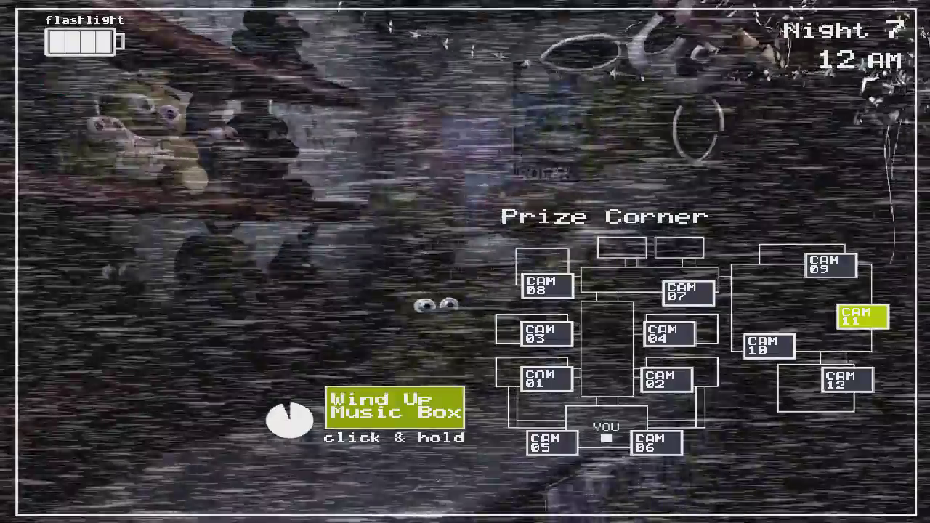
{"action": "left_click", "coordinate": [669, 494]}
{"action": "left_click", "coordinate": [229, 494]}
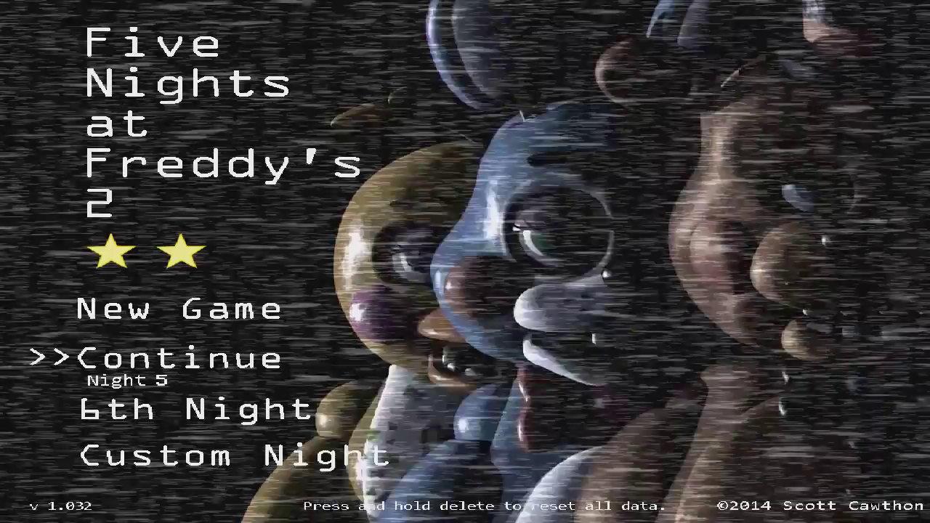
- Select Custom Night from the title menu and open its setup
{"action": "key", "text": "Down"}
{"action": "key", "text": "Down"}
{"action": "key", "text": "Return"}
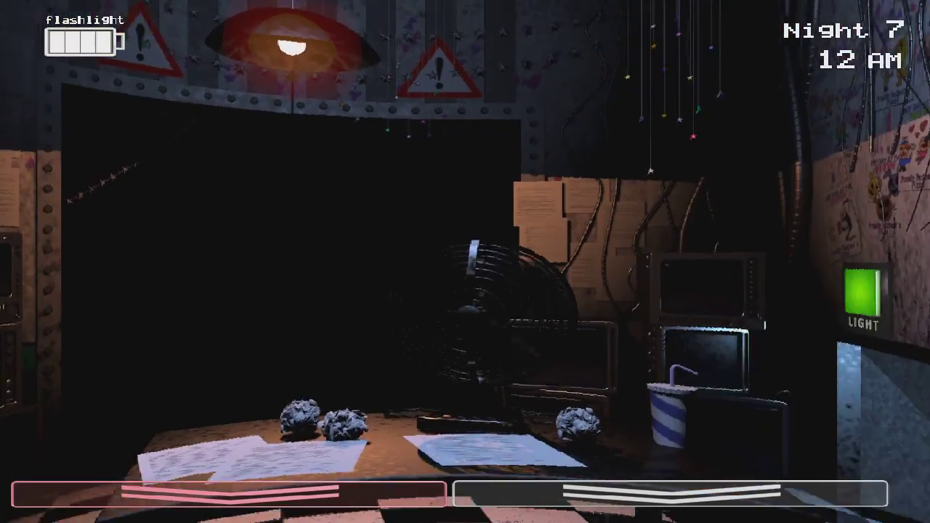
- Switch the monitor to CAM 11 Prize Corner, then mask up and light the hallway
{"action": "left_click", "coordinate": [668, 494]}
{"action": "left_click", "coordinate": [862, 317]}
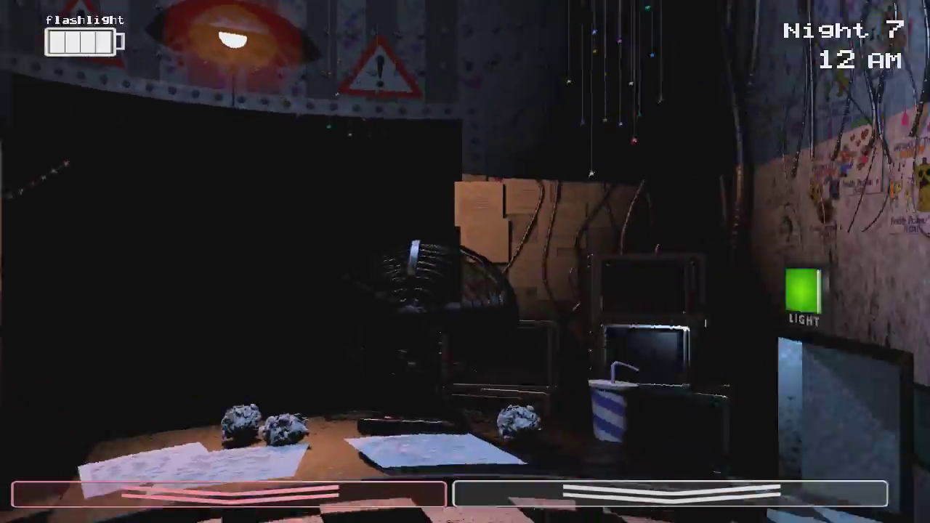
{"action": "left_click", "coordinate": [668, 494]}
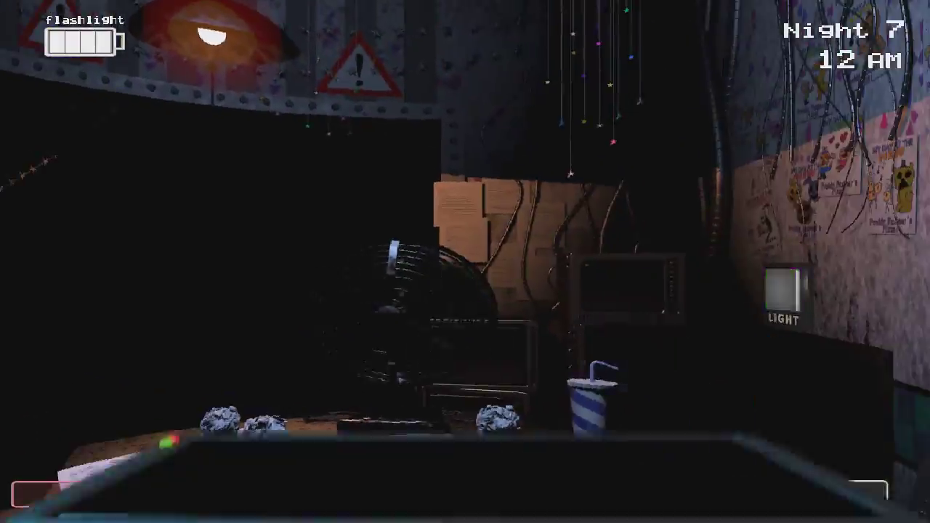
{"action": "left_click", "coordinate": [668, 494]}
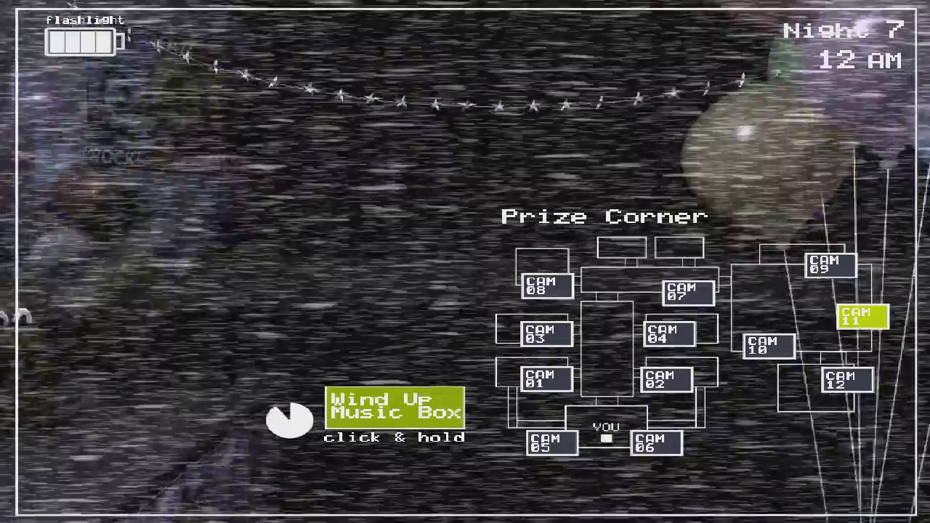
{"action": "key", "text": "ctrl"}
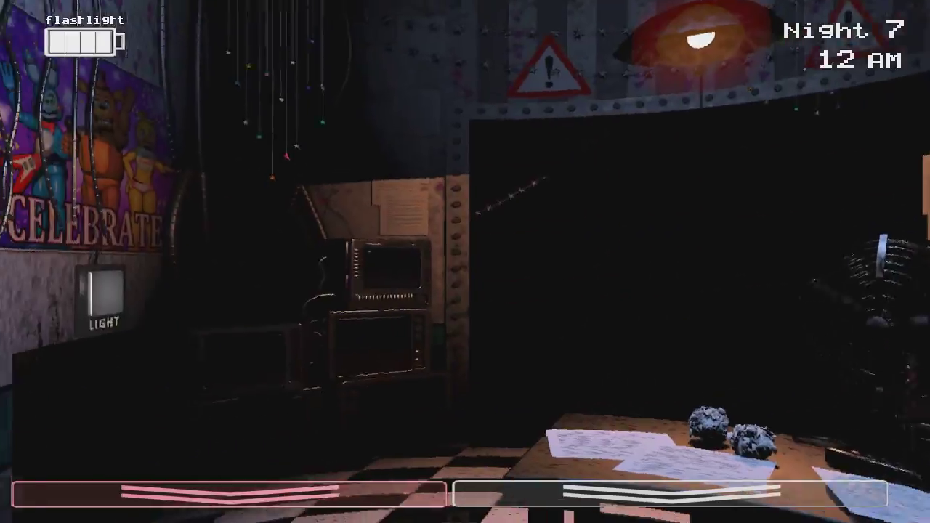
{"action": "left_click", "coordinate": [668, 494]}
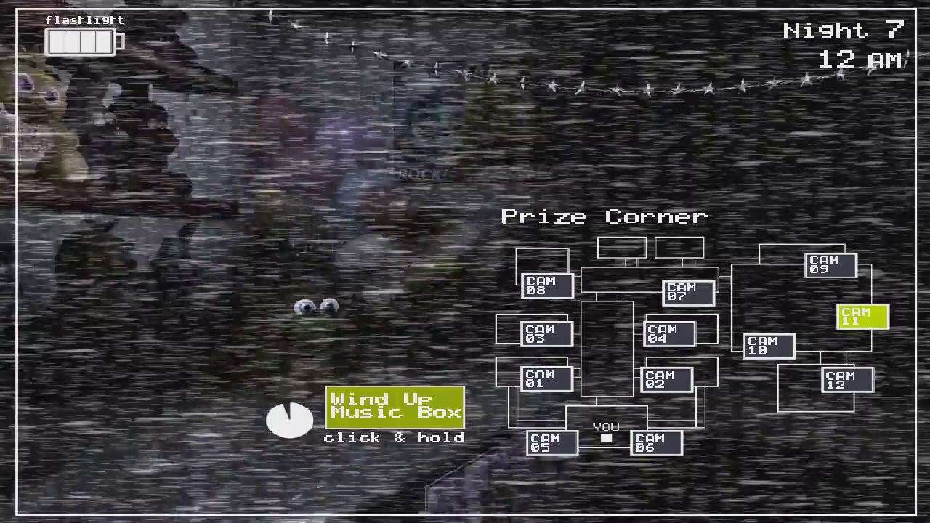
{"action": "left_click", "coordinate": [465, 494]}
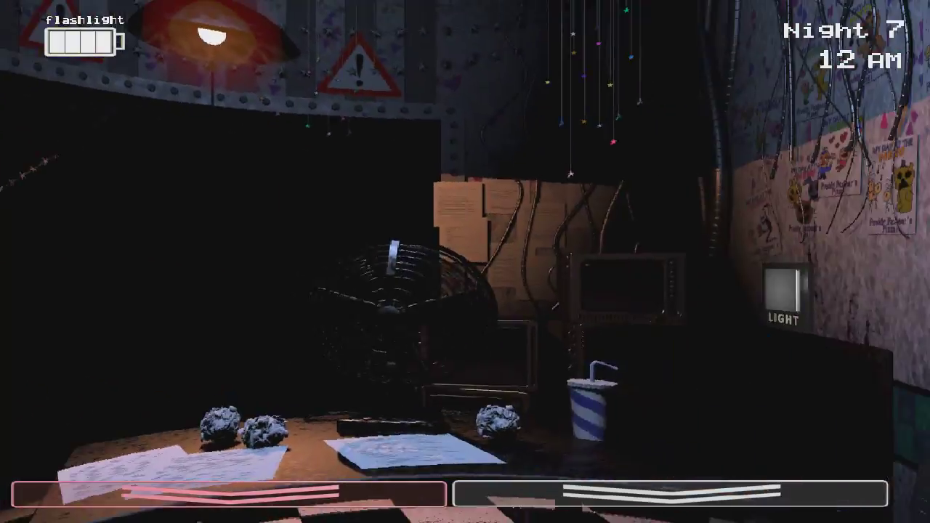
- Keep alternating between the Prize Corner feed and office checks at 12 AM
{"action": "left_click", "coordinate": [668, 494]}
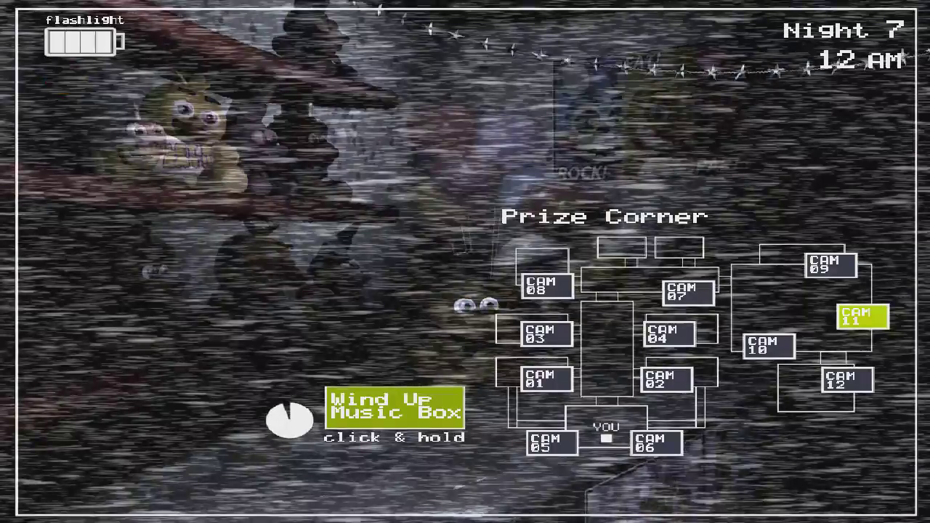
{"action": "left_click", "coordinate": [465, 494]}
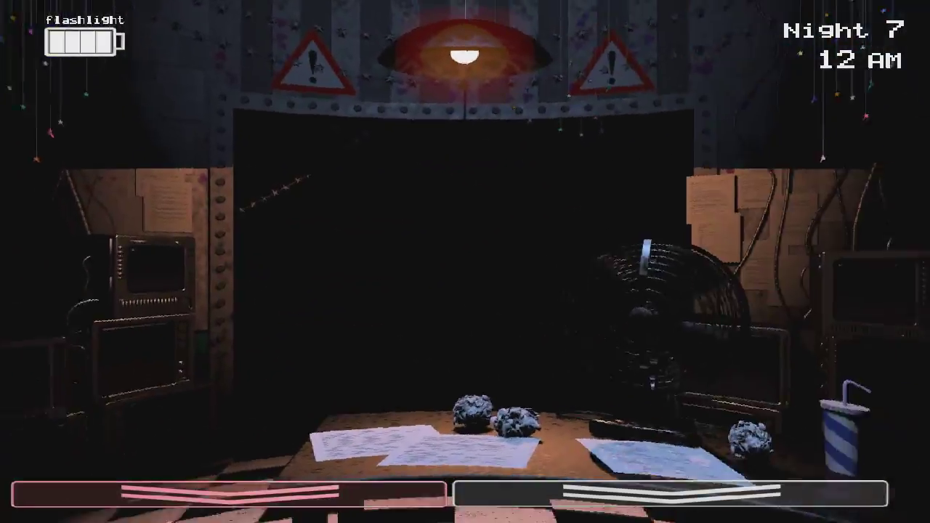
{"action": "left_click", "coordinate": [669, 494]}
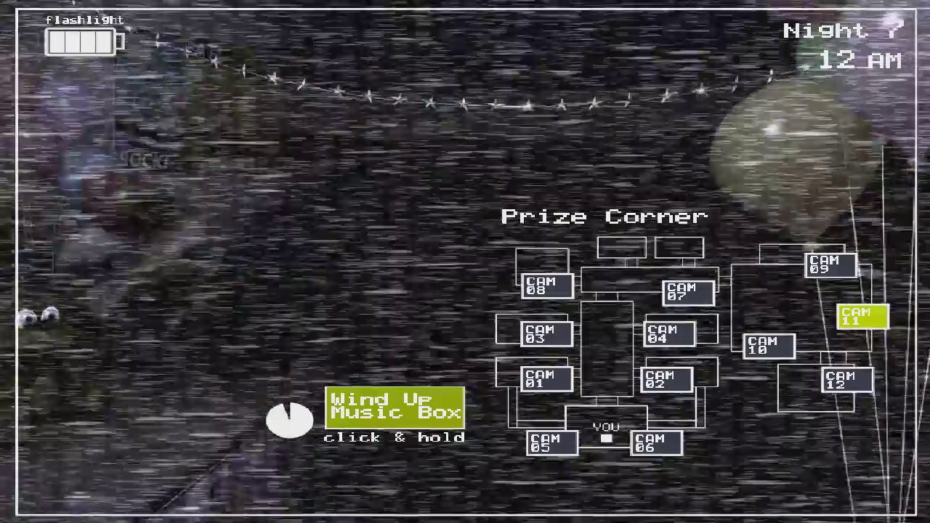
{"action": "left_click", "coordinate": [465, 494]}
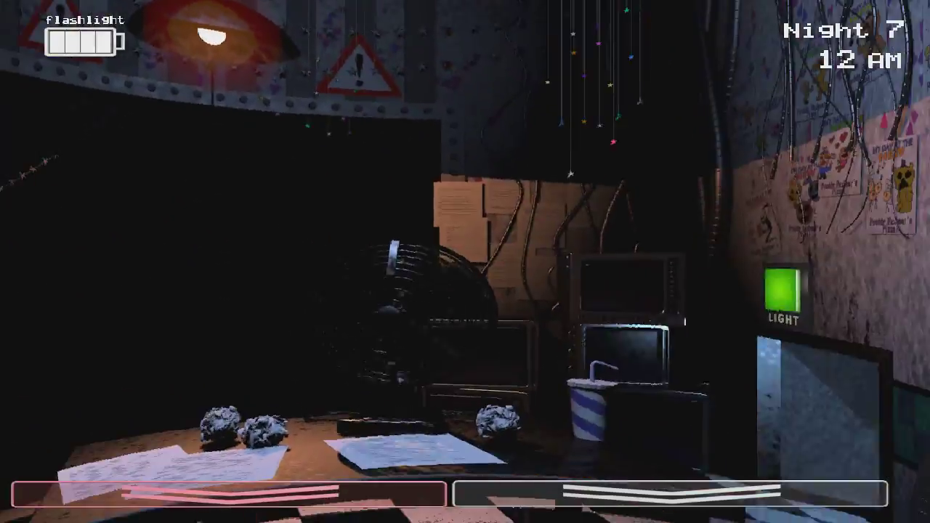
{"action": "left_click", "coordinate": [669, 494]}
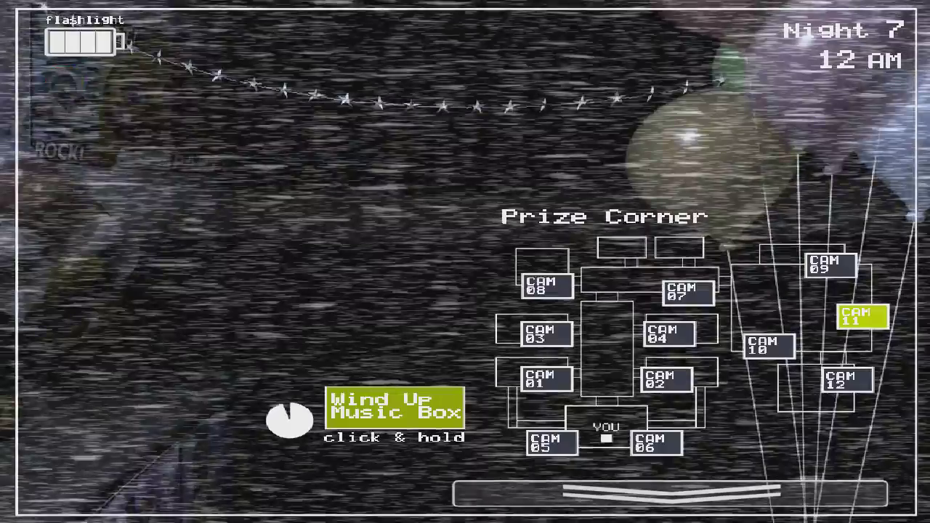
{"action": "left_click", "coordinate": [668, 494]}
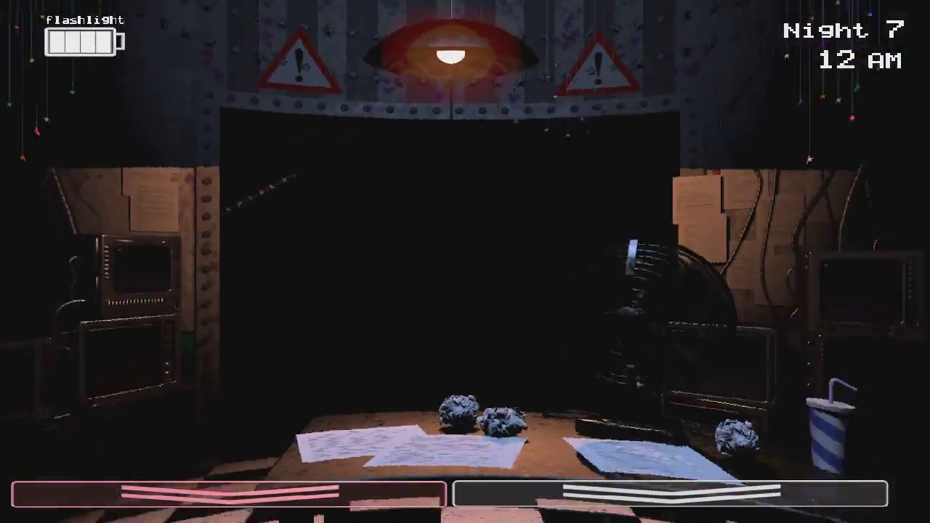
{"action": "left_click", "coordinate": [669, 494]}
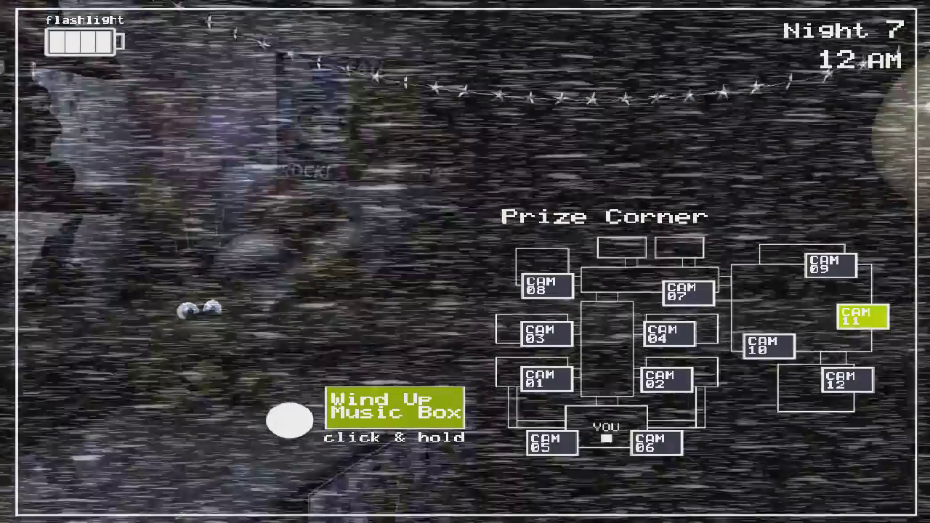
{"action": "left_click", "coordinate": [668, 494]}
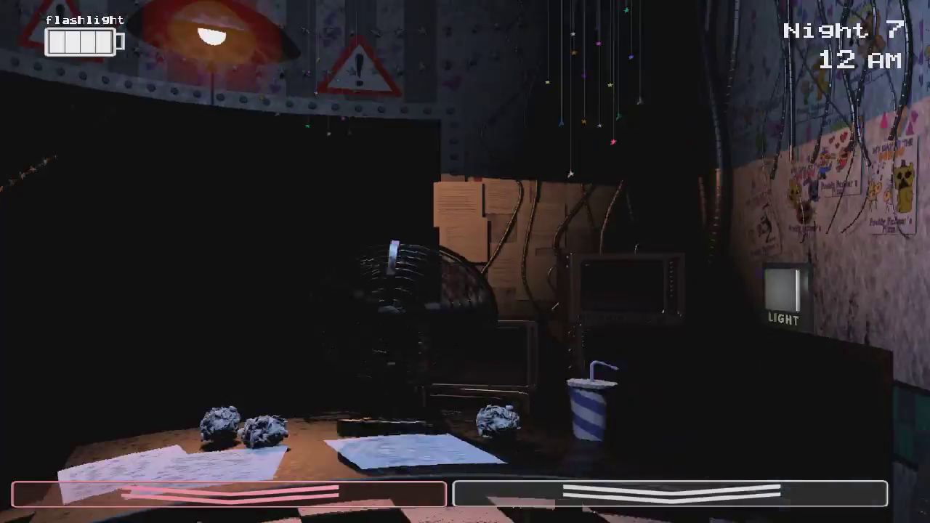
{"action": "left_click", "coordinate": [668, 494]}
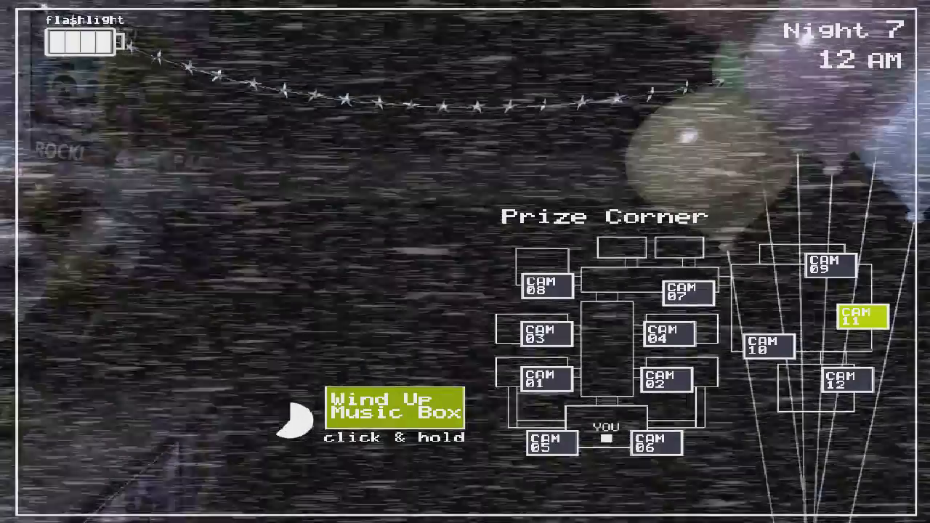
- Fend off visitors with the Freddy mask between quick Prize Corner camera checks
{"action": "left_click", "coordinate": [228, 494]}
{"action": "left_click", "coordinate": [229, 494]}
{"action": "key", "text": "ctrl"}
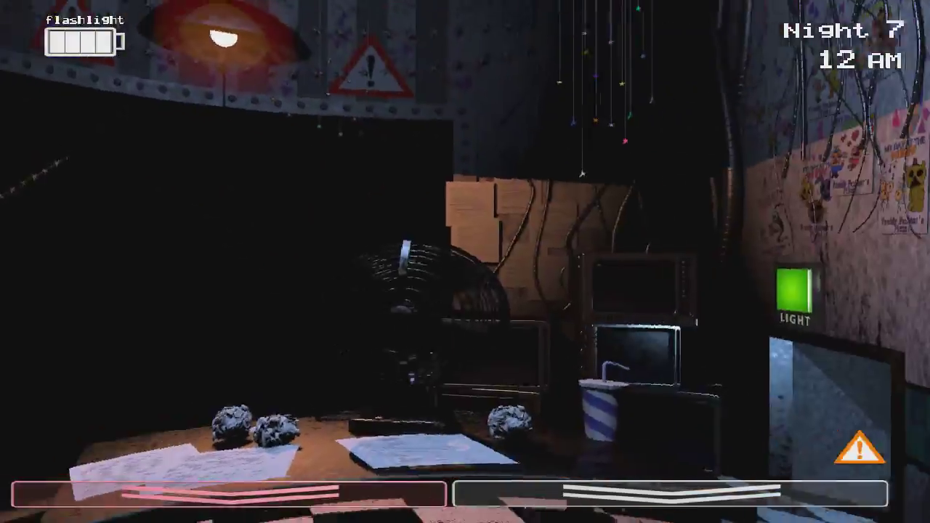
{"action": "left_click", "coordinate": [862, 499]}
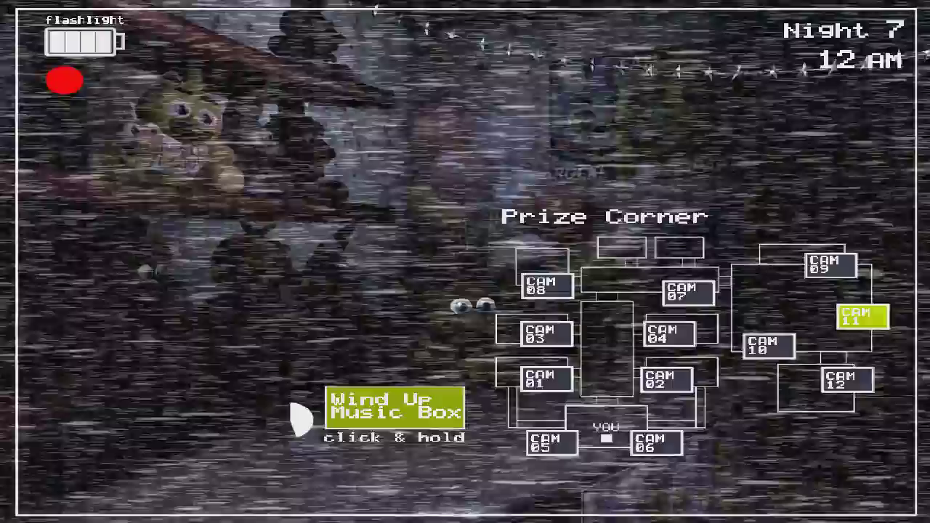
{"action": "left_click", "coordinate": [669, 498]}
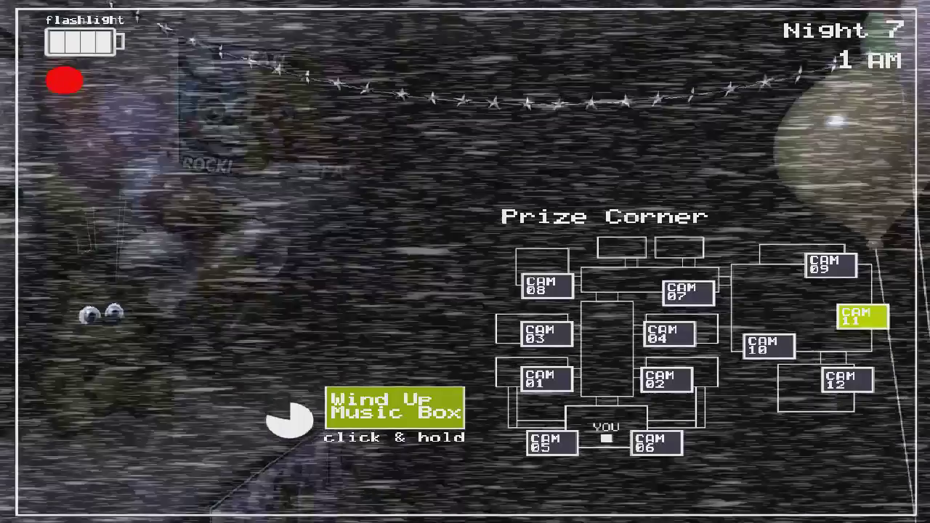
{"action": "left_click", "coordinate": [87, 498]}
{"action": "key", "text": "ctrl"}
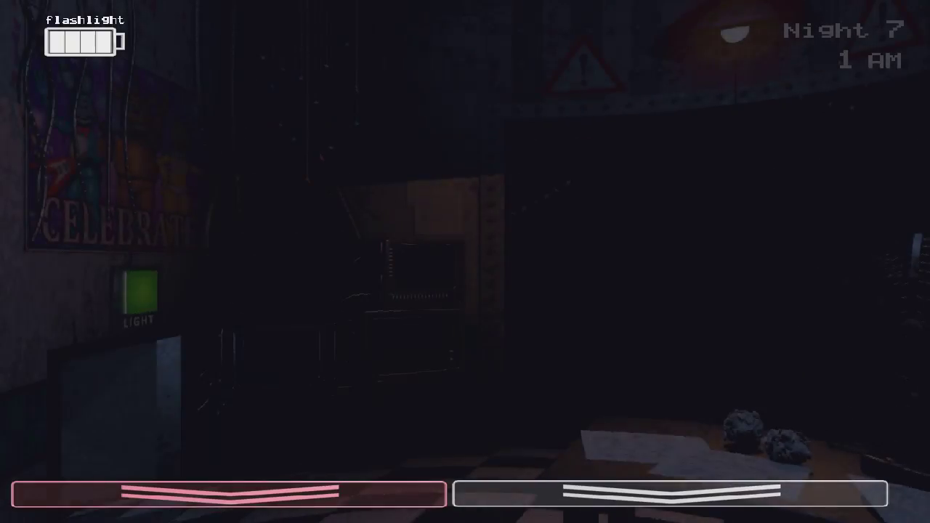
- Wind the music box to about half, then nearly full, and light the hallway
{"action": "left_click", "coordinate": [668, 494]}
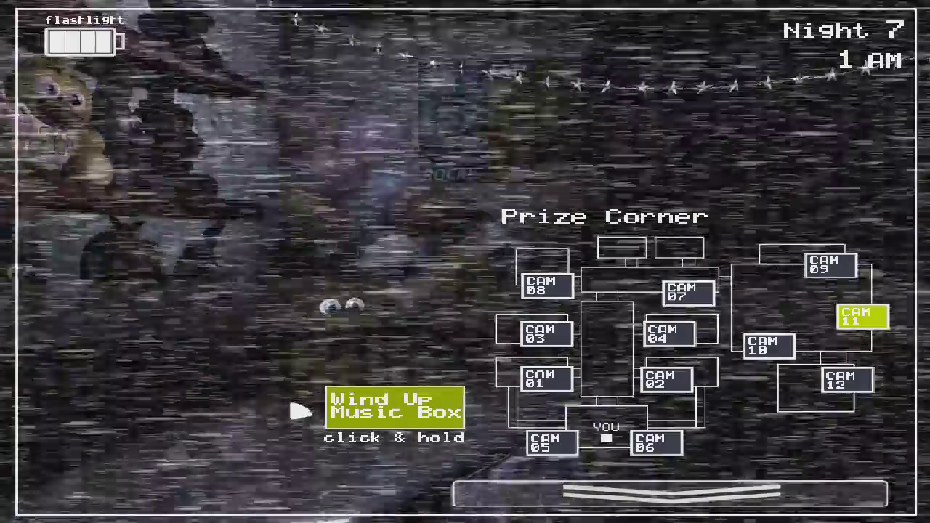
{"action": "left_click_drag", "start_coordinate": [394, 407], "coordinate": [395, 407]}
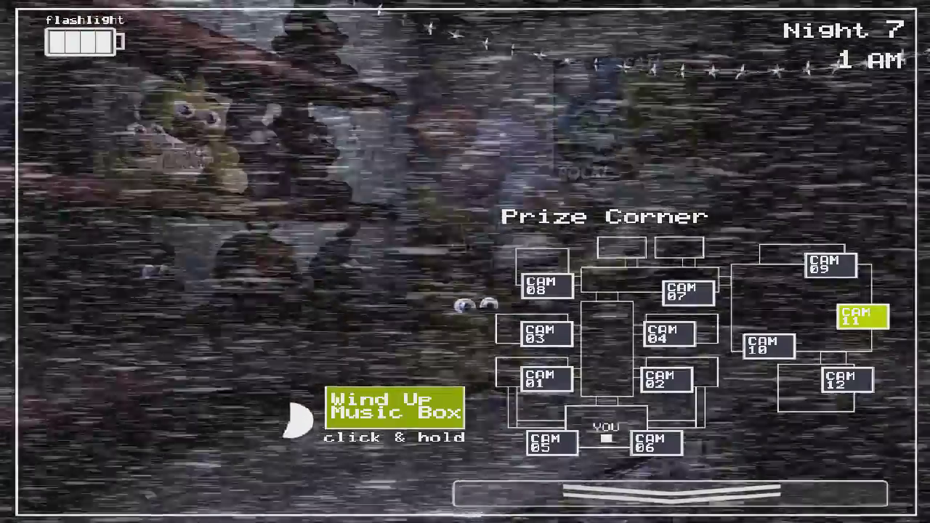
{"action": "left_click", "coordinate": [668, 494]}
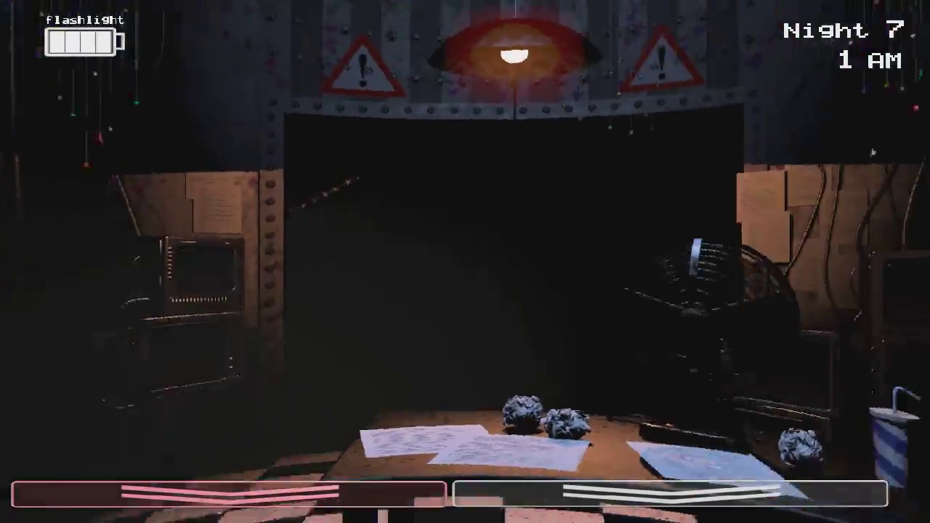
{"action": "left_click", "coordinate": [668, 494]}
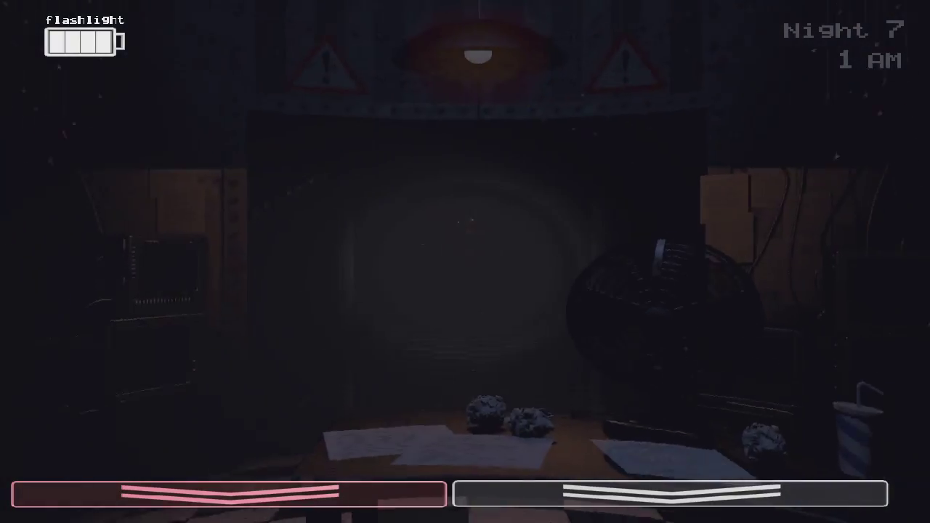
{"action": "left_click", "coordinate": [669, 493]}
{"action": "left_click_drag", "start_coordinate": [395, 407], "coordinate": [395, 407]}
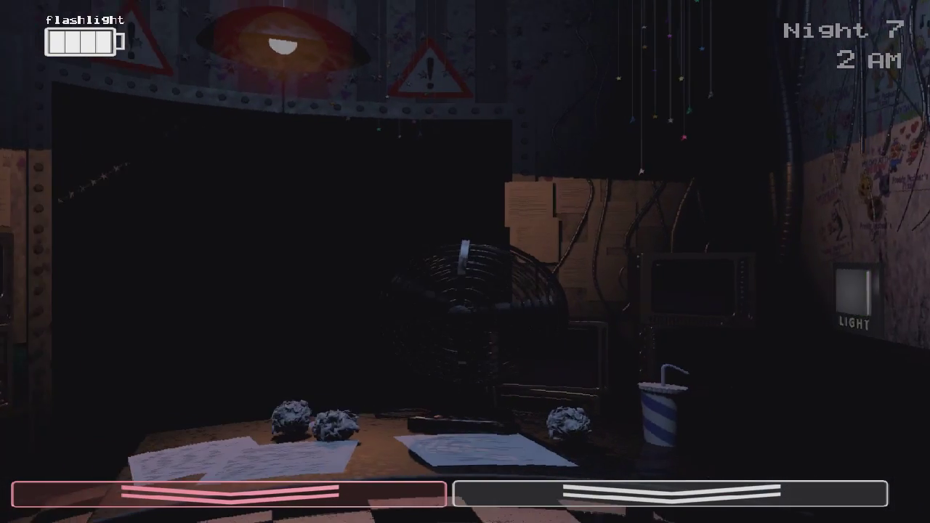
{"action": "key", "text": "ctrl"}
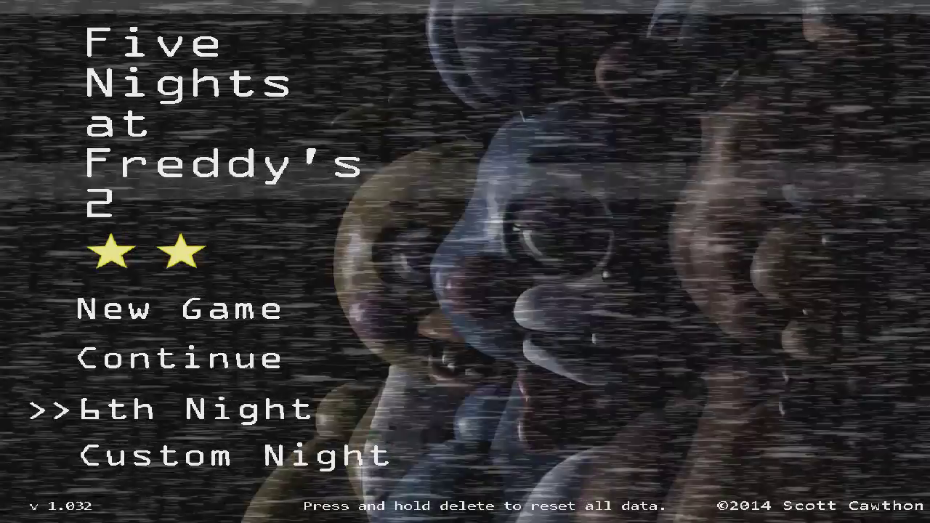
{"action": "key", "text": "Down"}
- After the Game Over, choose Custom Night from the main menu
{"action": "key", "text": "Return"}
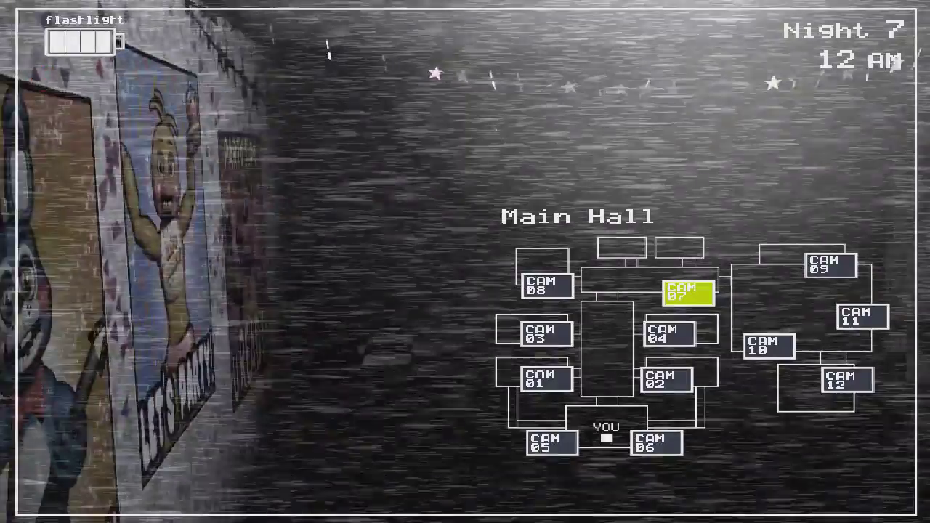
- Switch to CAM 11 Prize Corner and flip between the feed and the office
{"action": "left_click", "coordinate": [862, 317]}
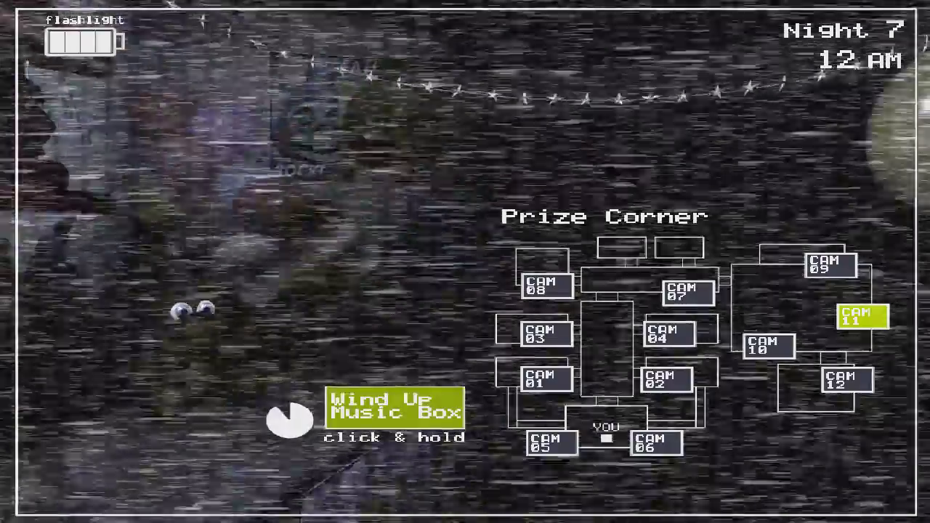
{"action": "key", "text": "s"}
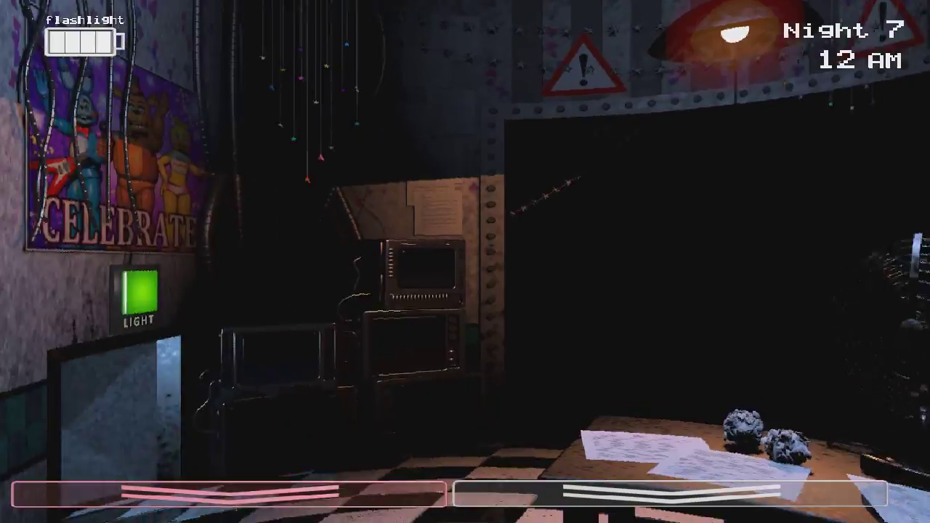
{"action": "key", "text": "s"}
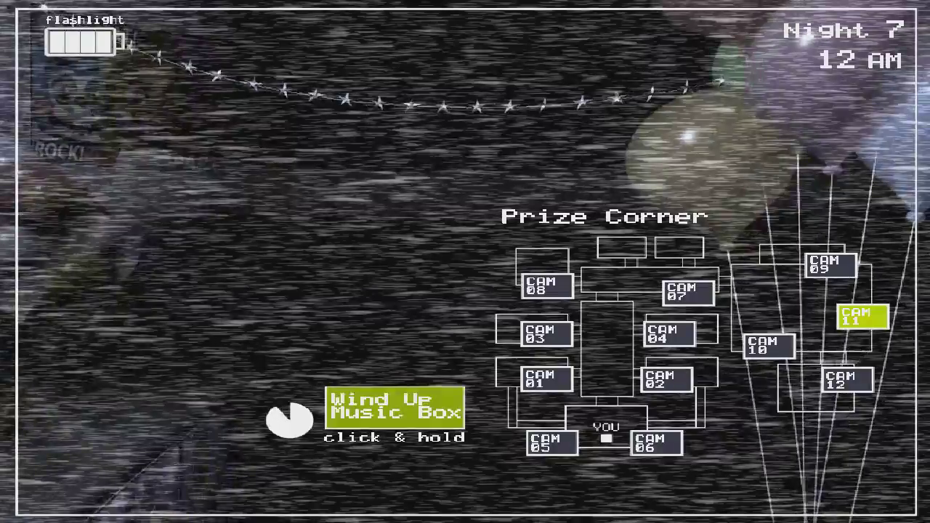
{"action": "key", "text": "s"}
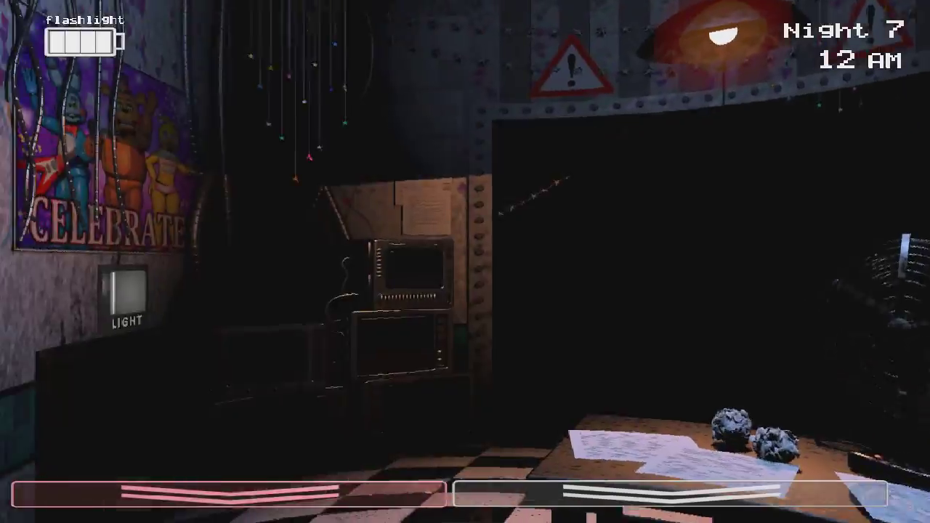
{"action": "key", "text": "s"}
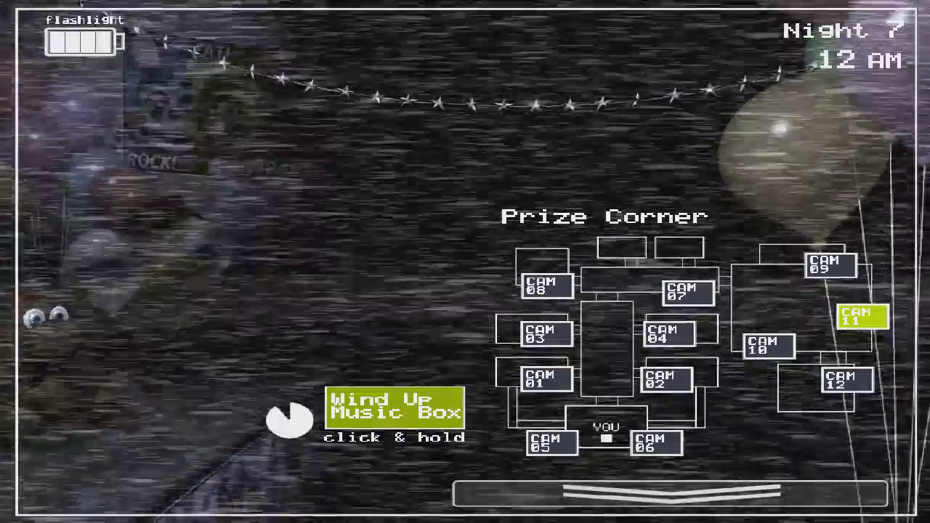
{"action": "key", "text": "s"}
{"action": "key", "text": "ctrl"}
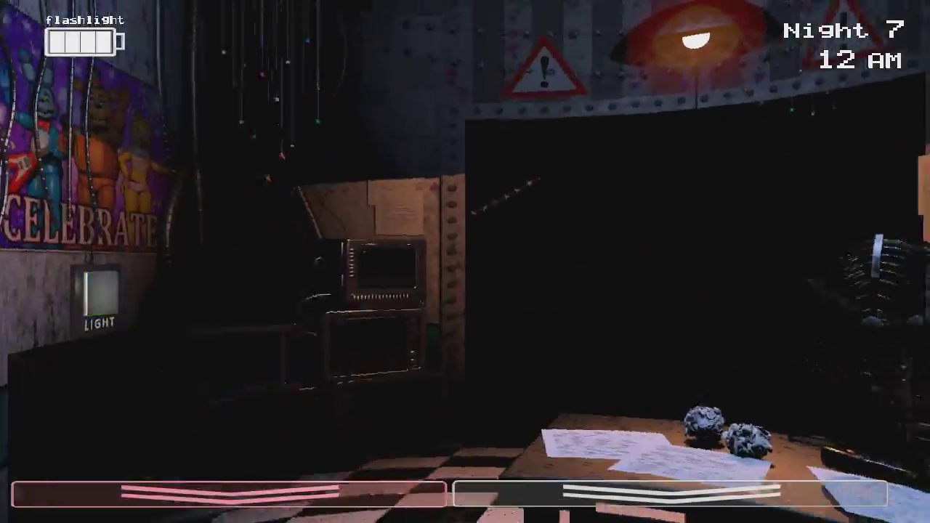
- Alternate Prize Corner music box checks with putting on the Freddy mask
{"action": "key", "text": "s"}
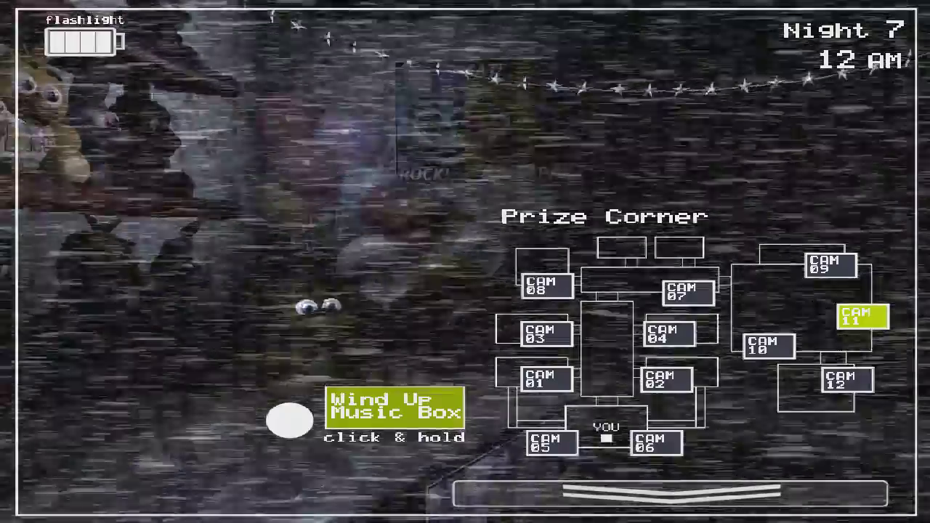
{"action": "key", "text": "s"}
{"action": "key", "text": "ctrl"}
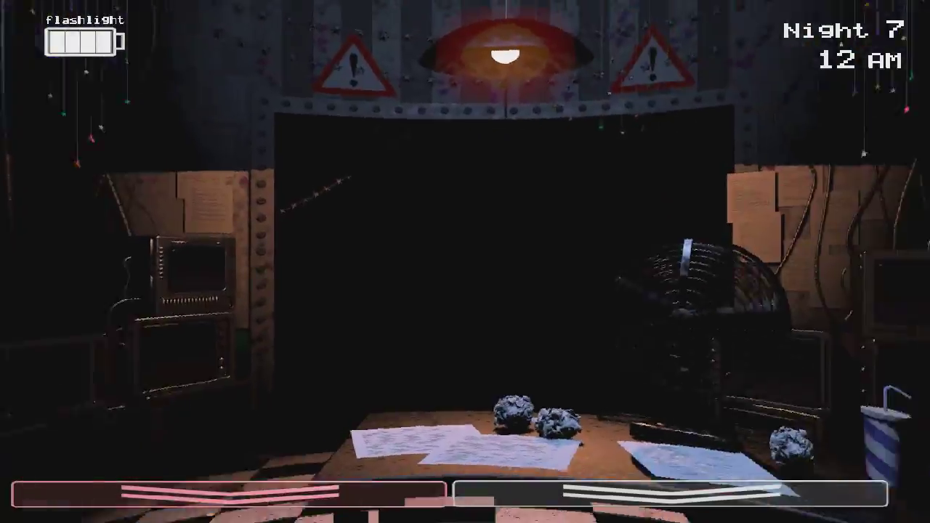
{"action": "key", "text": "s"}
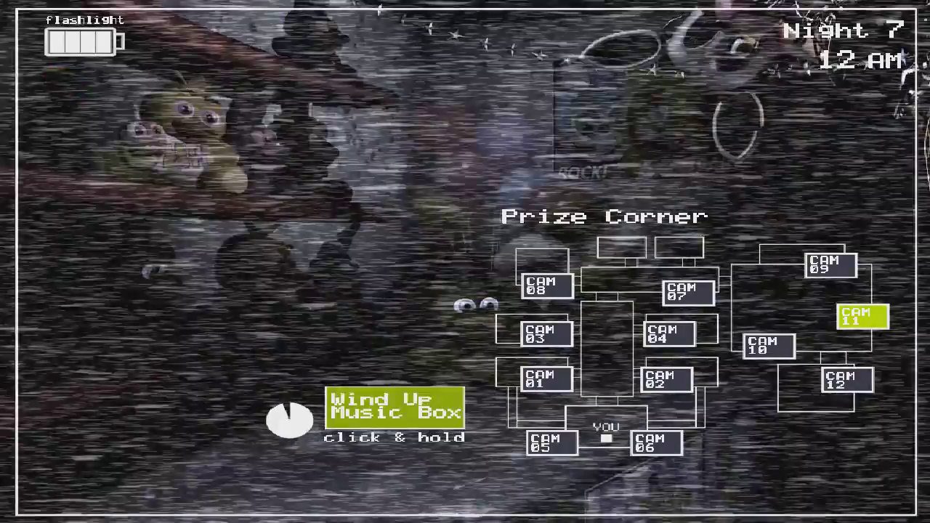
{"action": "key", "text": "s"}
{"action": "key", "text": "ctrl"}
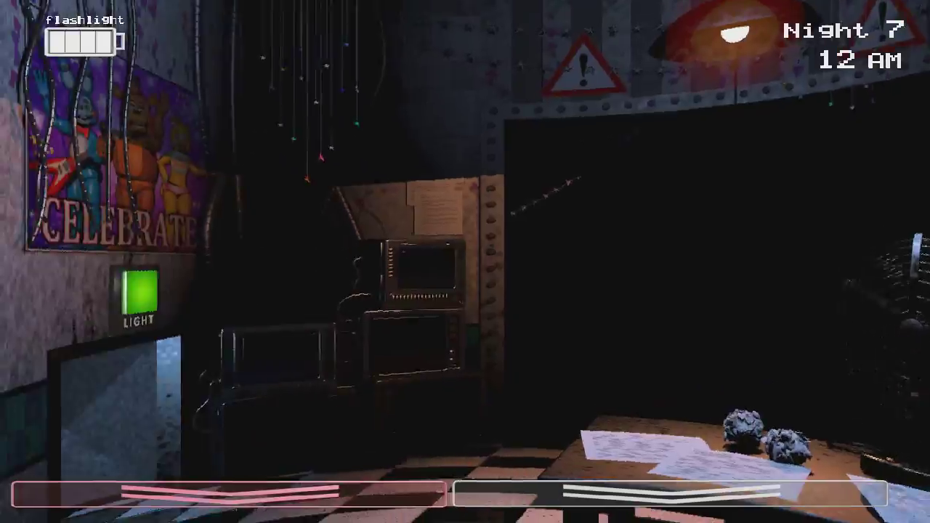
{"action": "key", "text": "s"}
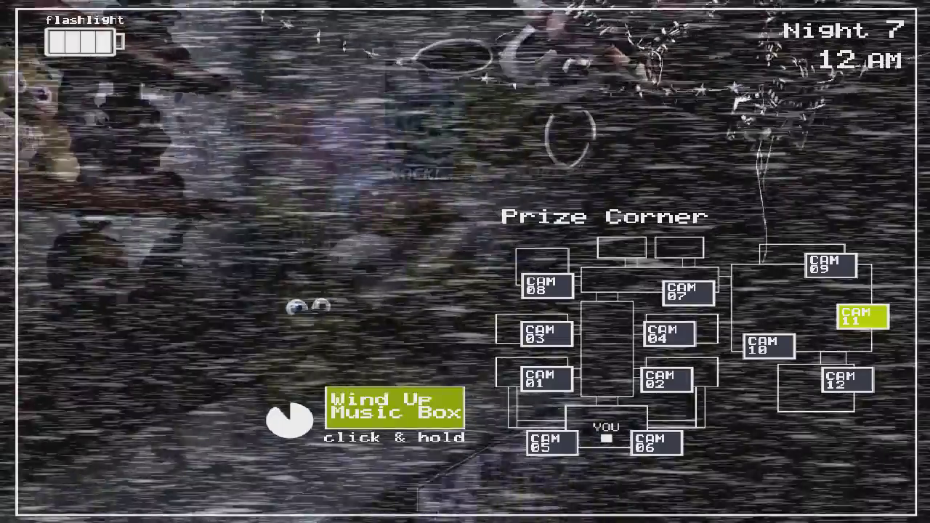
{"action": "key", "text": "s"}
{"action": "key", "text": "ctrl"}
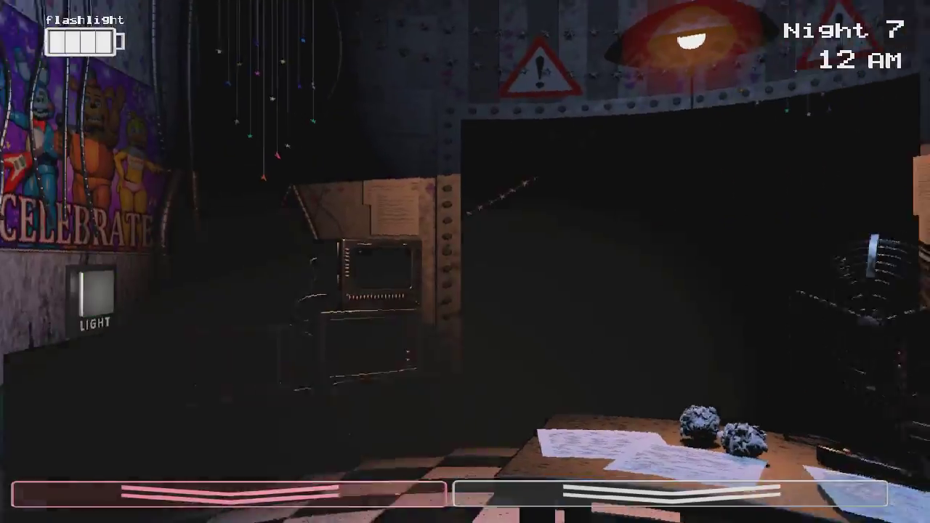
- Keep toggling the Prize Corner feed, wind the music box, then put on the mask
{"action": "key", "text": "s"}
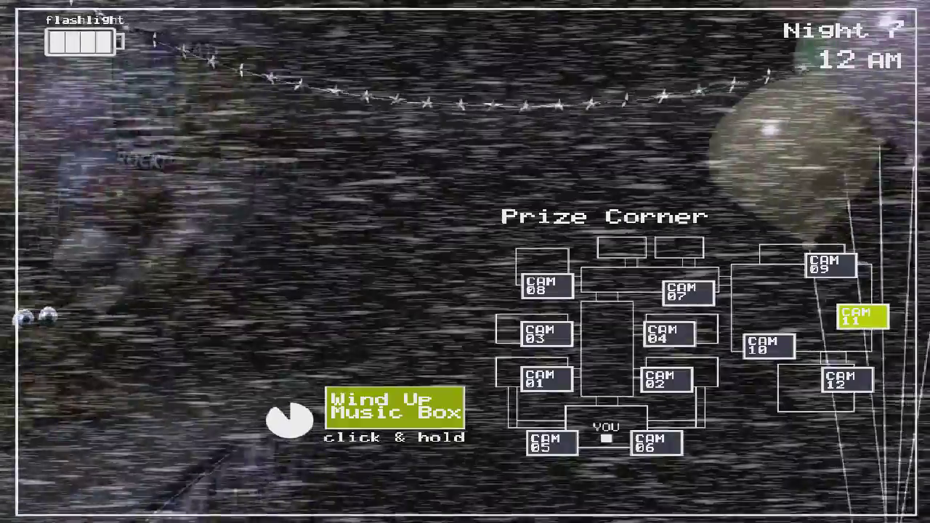
{"action": "key", "text": "s"}
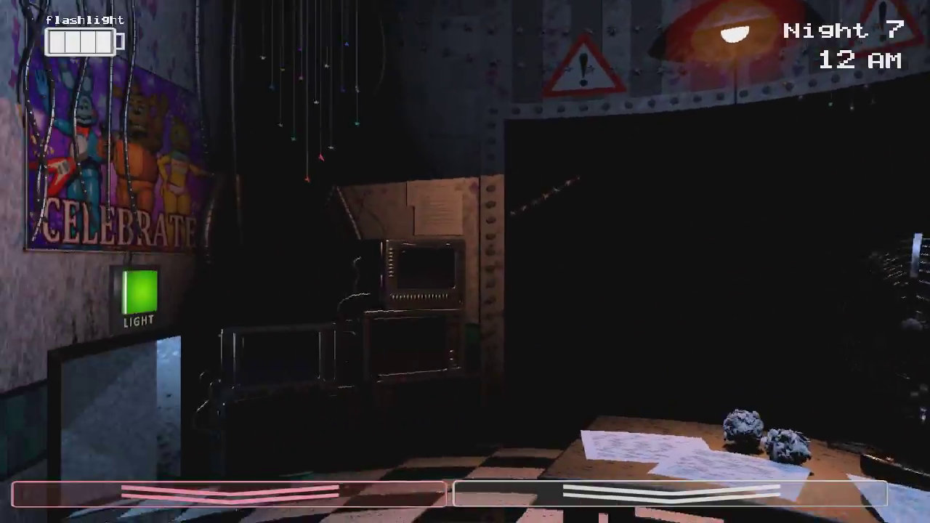
{"action": "key", "text": "s"}
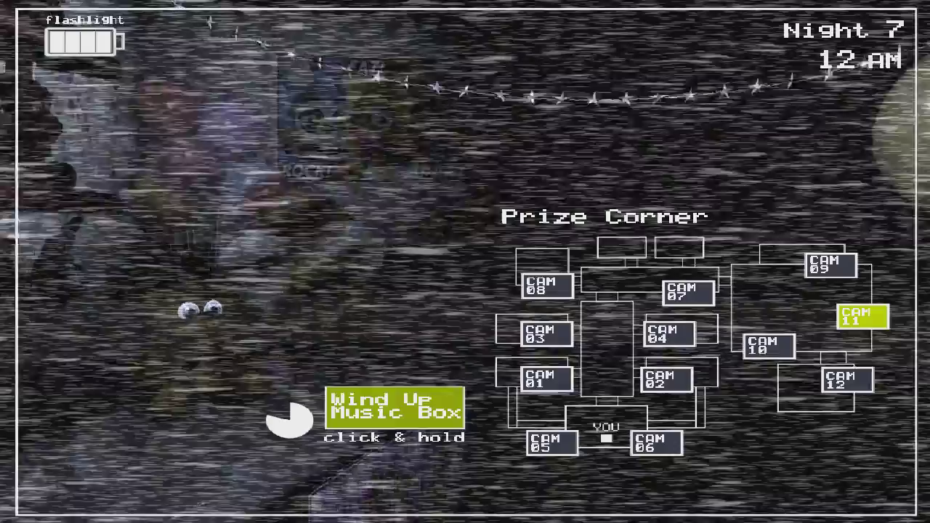
{"action": "key", "text": "s"}
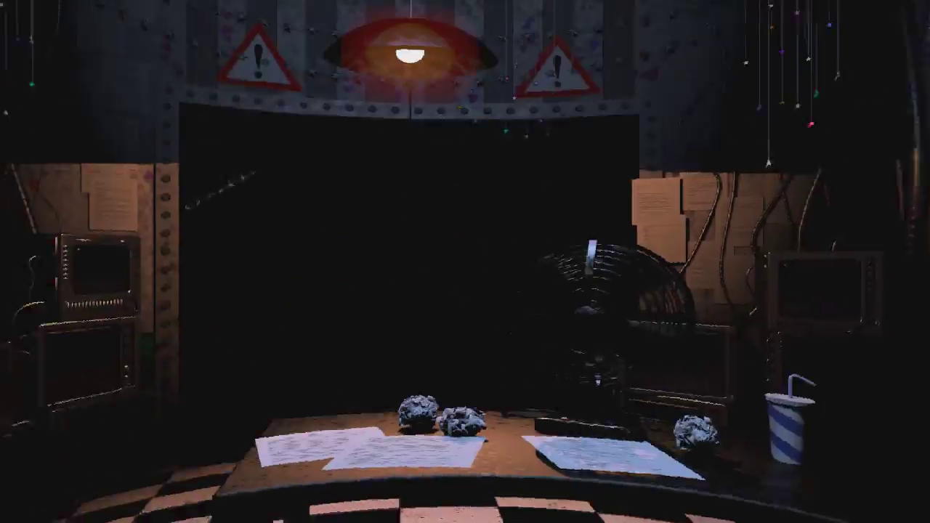
{"action": "key", "text": "s"}
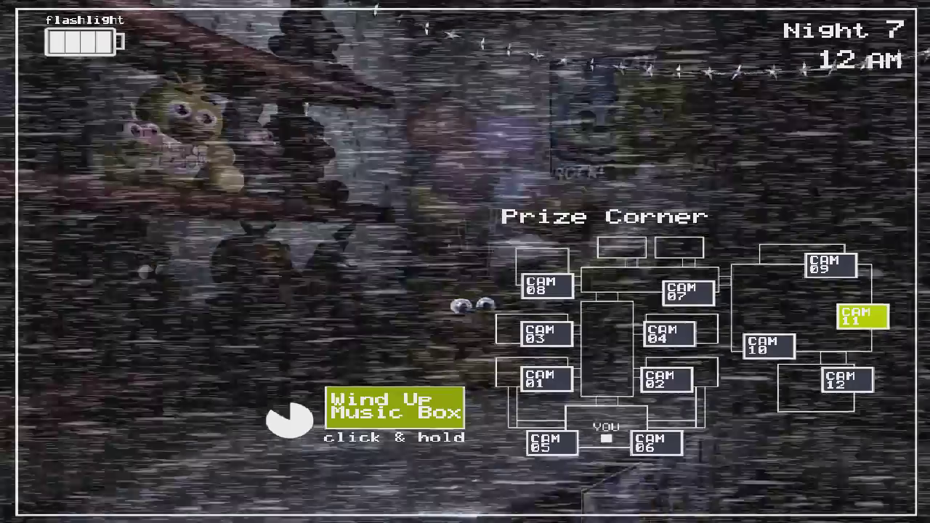
{"action": "left_click", "coordinate": [392, 407]}
{"action": "key", "text": "s"}
{"action": "key", "text": "ctrl"}
{"action": "key", "text": "ctrl"}
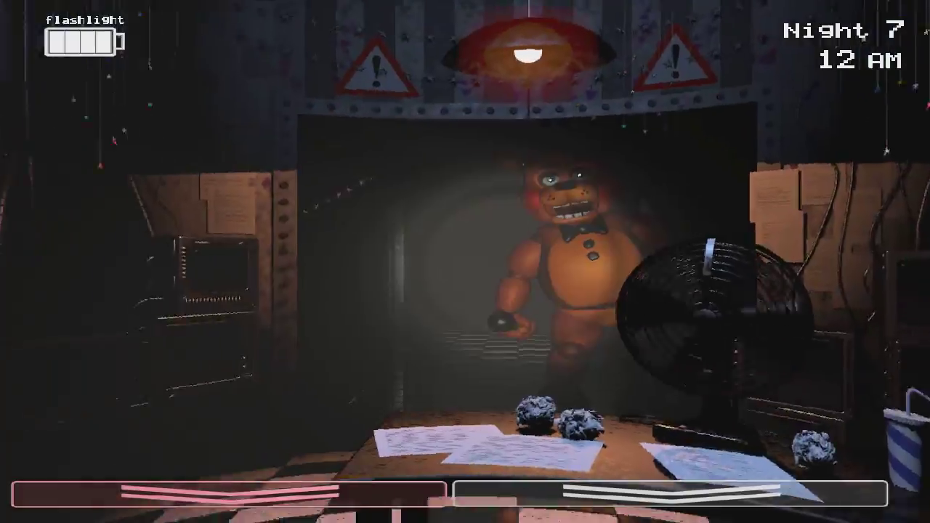
{"action": "key", "text": "s"}
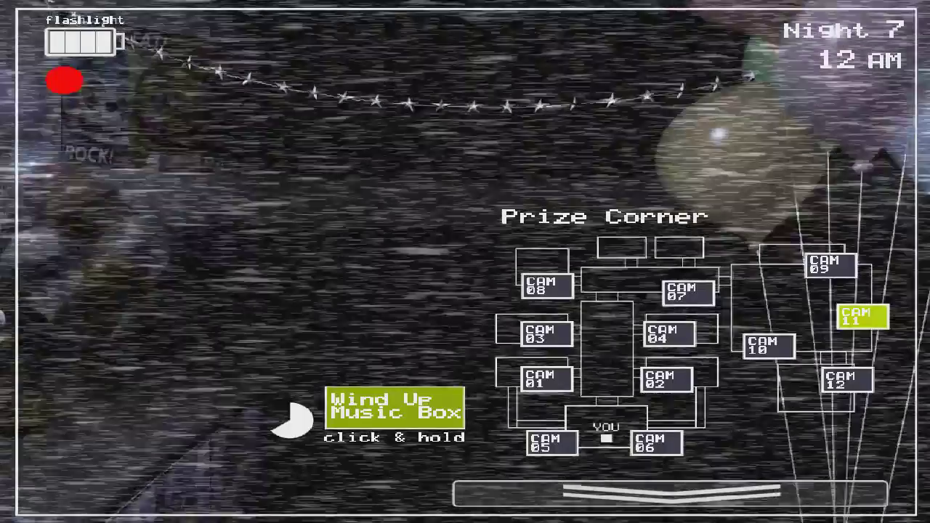
- Rewind the music box on CAM 11, hide behind the Freddy mask, then reopen Prize Corner
{"action": "left_click", "coordinate": [668, 493]}
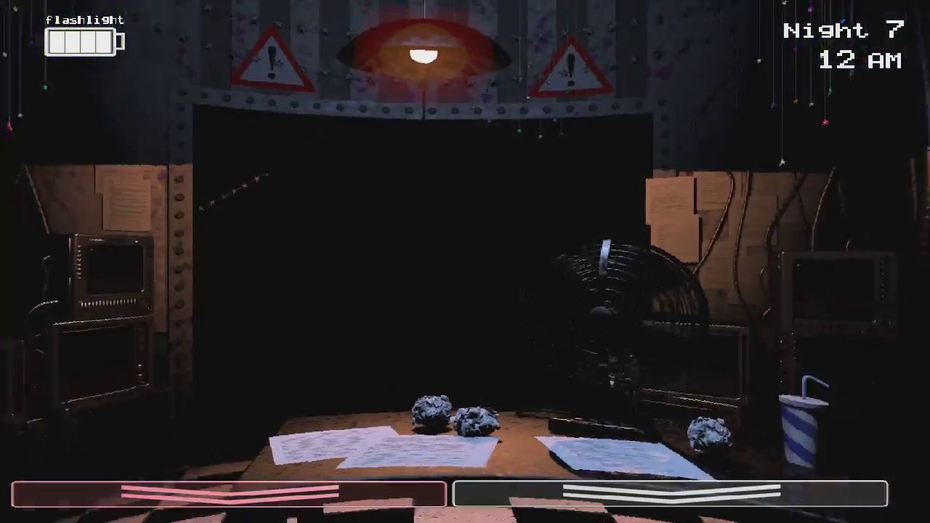
{"action": "left_click", "coordinate": [509, 492]}
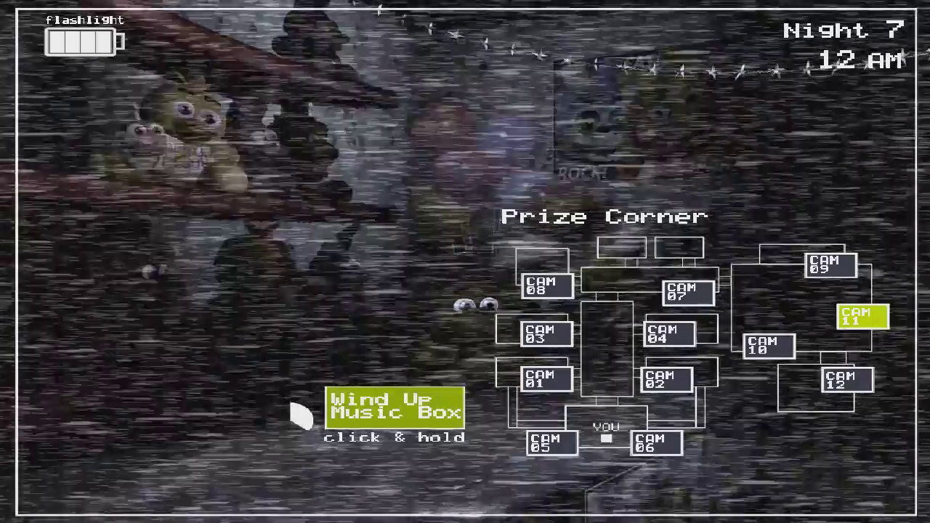
{"action": "left_click_drag", "start_coordinate": [300, 417], "coordinate": [290, 419]}
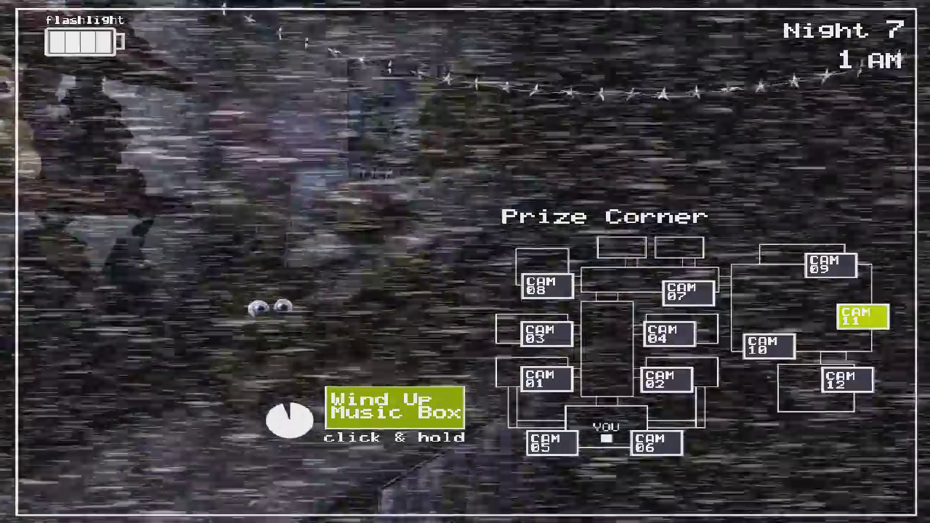
{"action": "key", "text": "ctrl"}
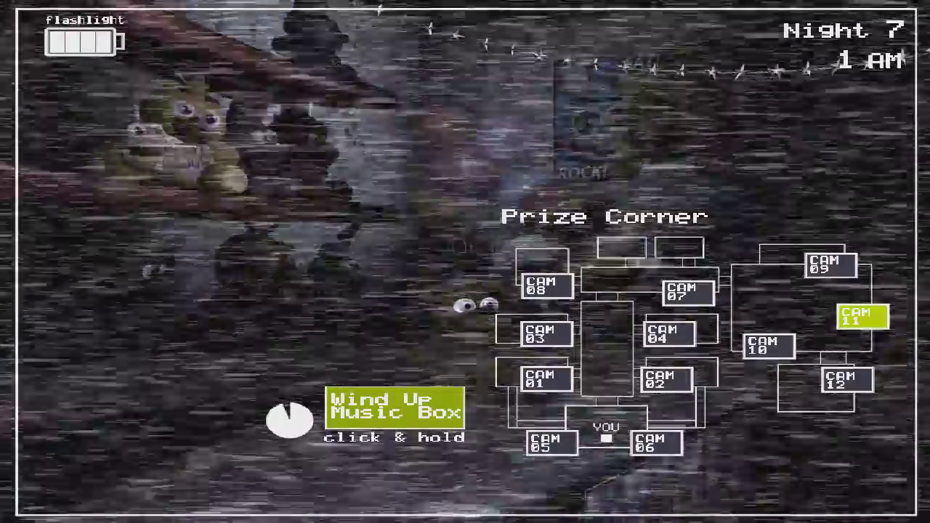
{"action": "left_click", "coordinate": [465, 501]}
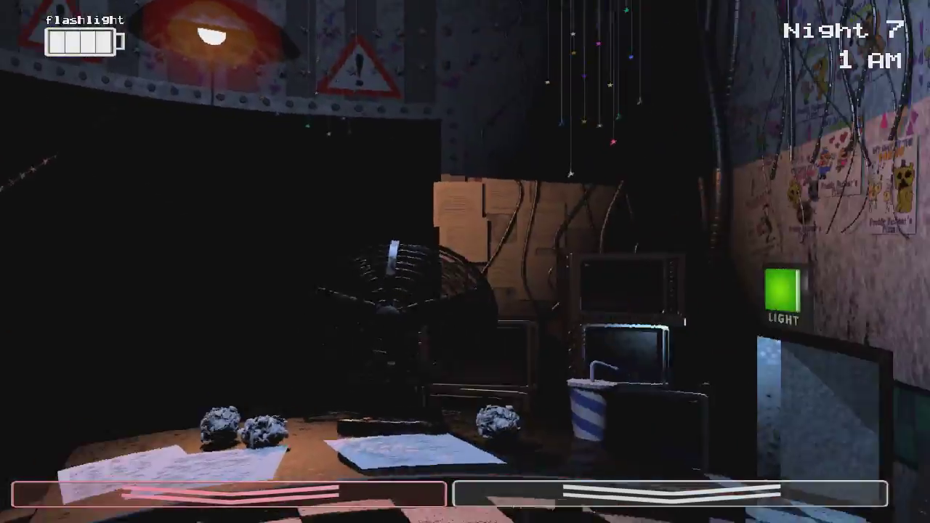
{"action": "left_click", "coordinate": [465, 501]}
- Wind the music box twice from the Prize Corner feed, then return to the office
{"action": "left_click_drag", "start_coordinate": [301, 419], "coordinate": [294, 417]}
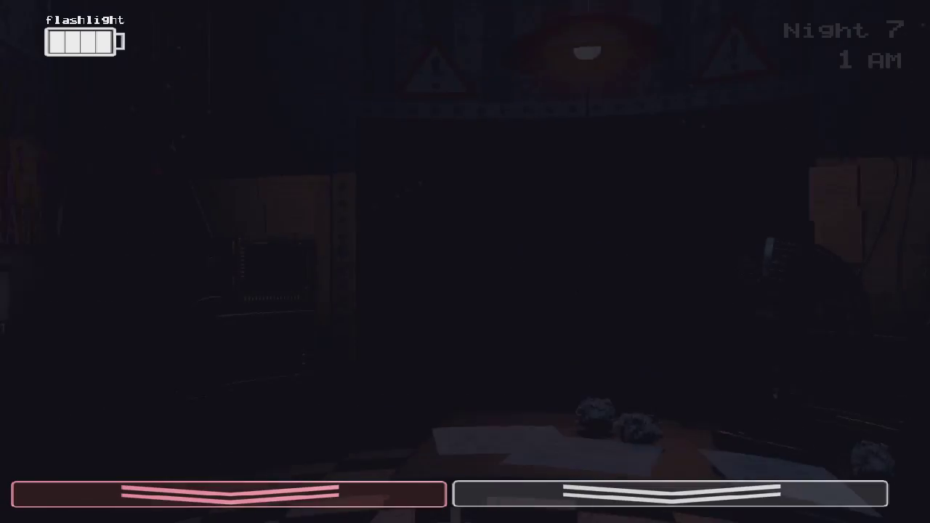
{"action": "left_click", "coordinate": [668, 494]}
{"action": "left_click_drag", "start_coordinate": [301, 419], "coordinate": [283, 425]}
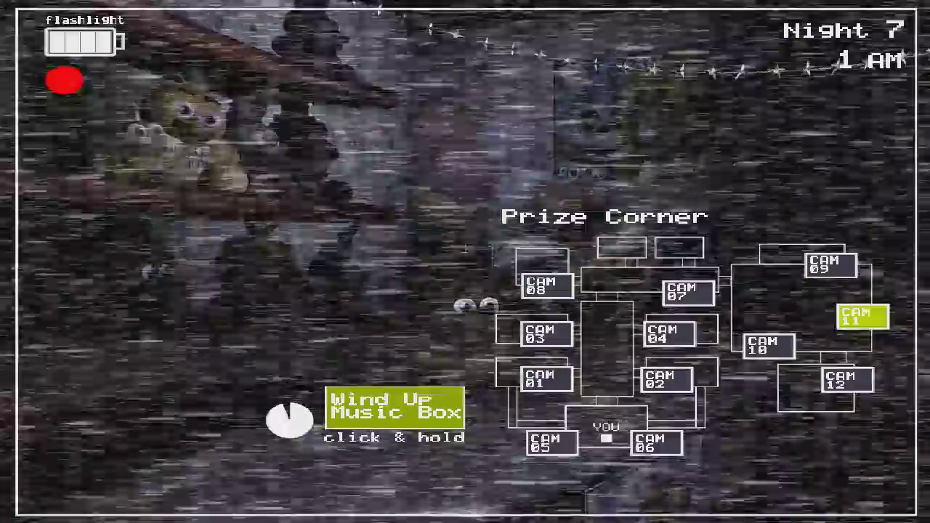
{"action": "left_click", "coordinate": [465, 501]}
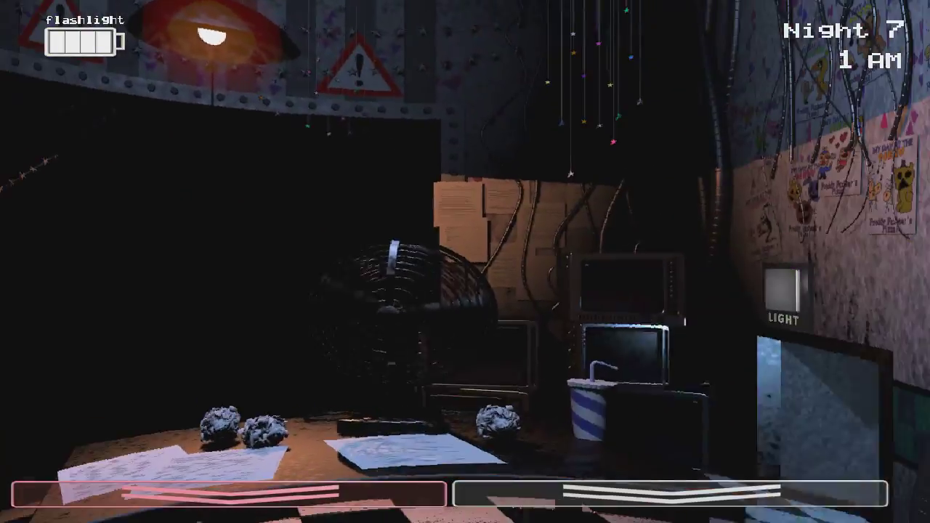
- Wind again, mask away Toy Bonnie, and bring the box to about three-quarters
{"action": "left_click", "coordinate": [668, 494]}
{"action": "left_click_drag", "start_coordinate": [290, 421], "coordinate": [289, 420]}
{"action": "left_click", "coordinate": [669, 494]}
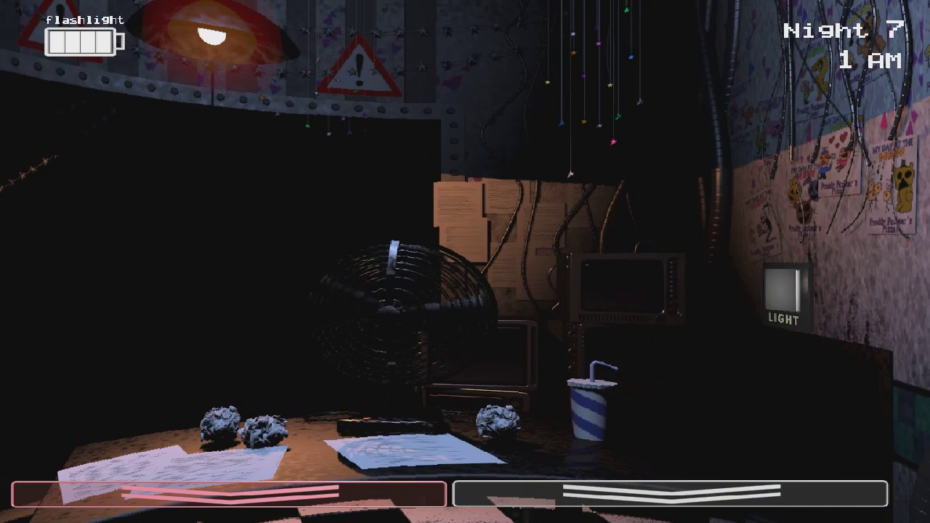
{"action": "key", "text": "ctrl"}
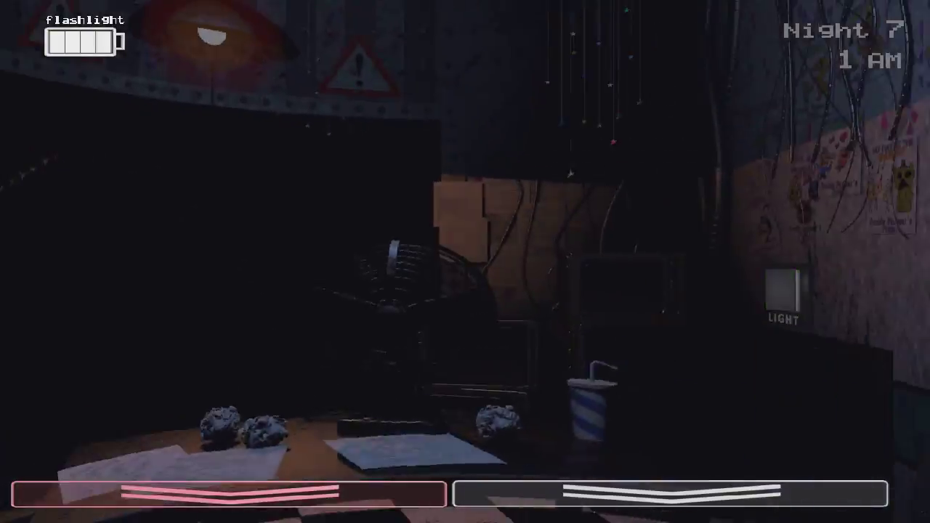
{"action": "left_click", "coordinate": [871, 479]}
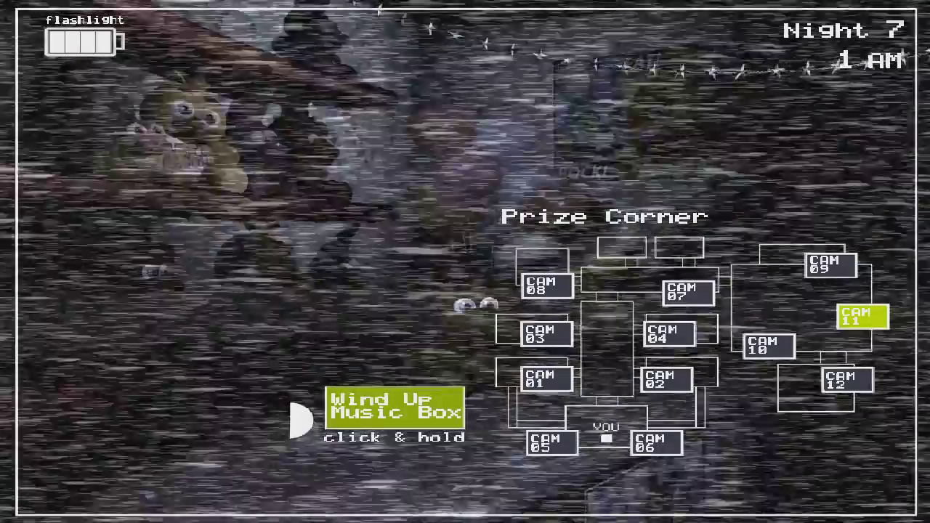
{"action": "left_click_drag", "start_coordinate": [394, 407], "coordinate": [394, 406]}
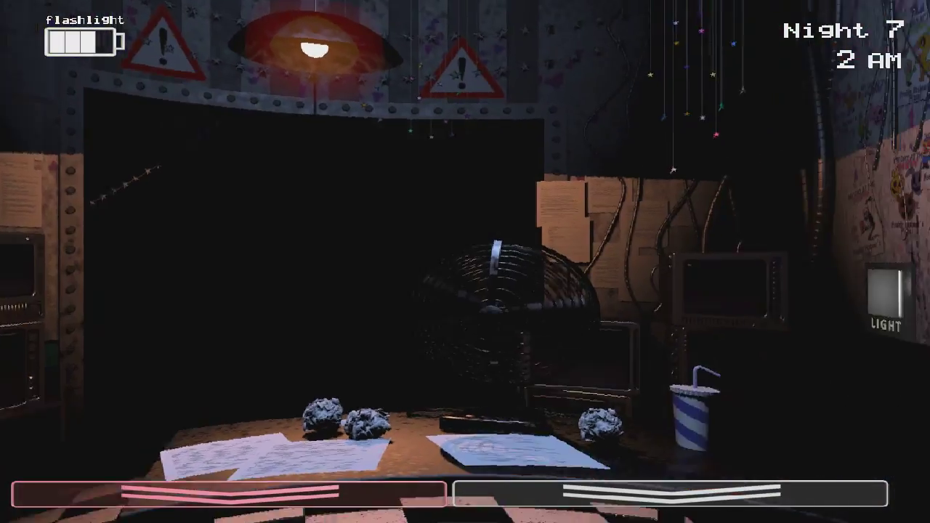
- Drop the mask, reopen the Prize Corner feed repeatedly, and wind the music box by 3 AM
{"action": "left_click", "coordinate": [669, 494]}
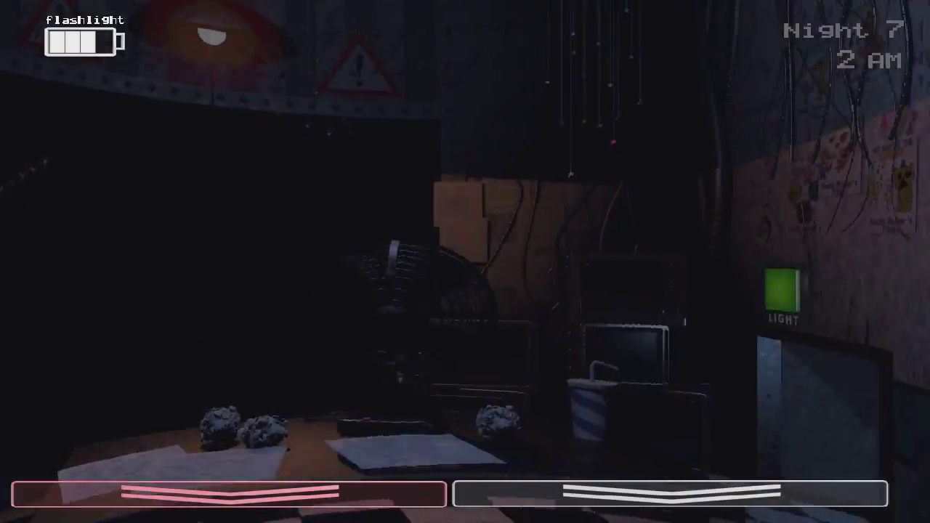
{"action": "left_click", "coordinate": [668, 492]}
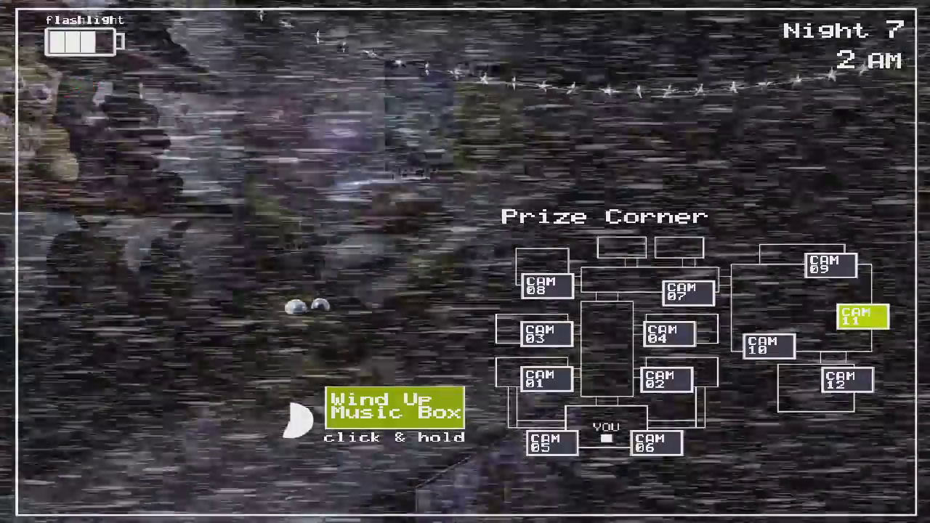
{"action": "left_click", "coordinate": [697, 492]}
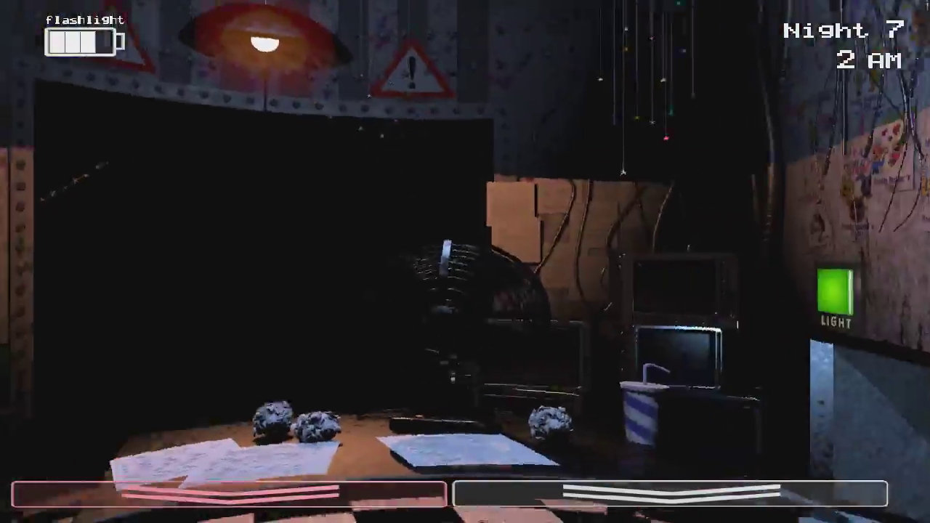
{"action": "left_click", "coordinate": [668, 493]}
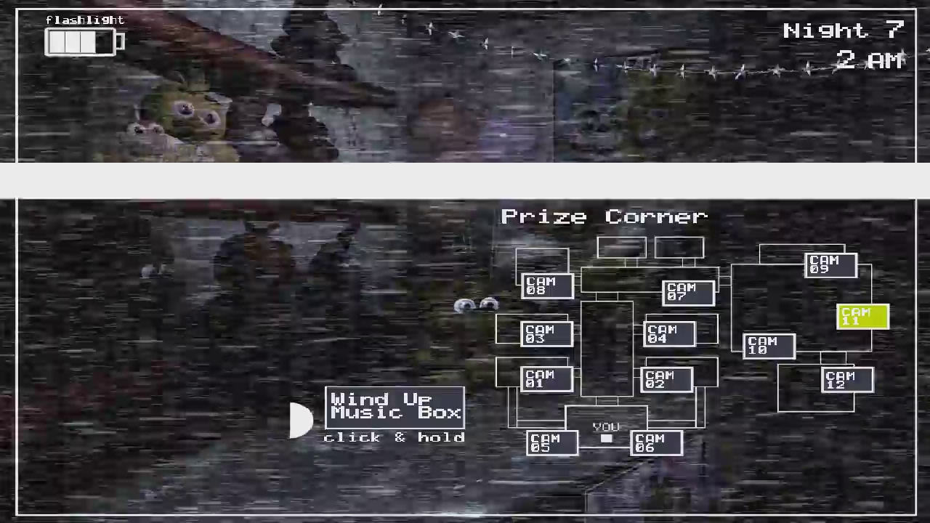
{"action": "left_click_drag", "start_coordinate": [395, 407], "coordinate": [394, 407]}
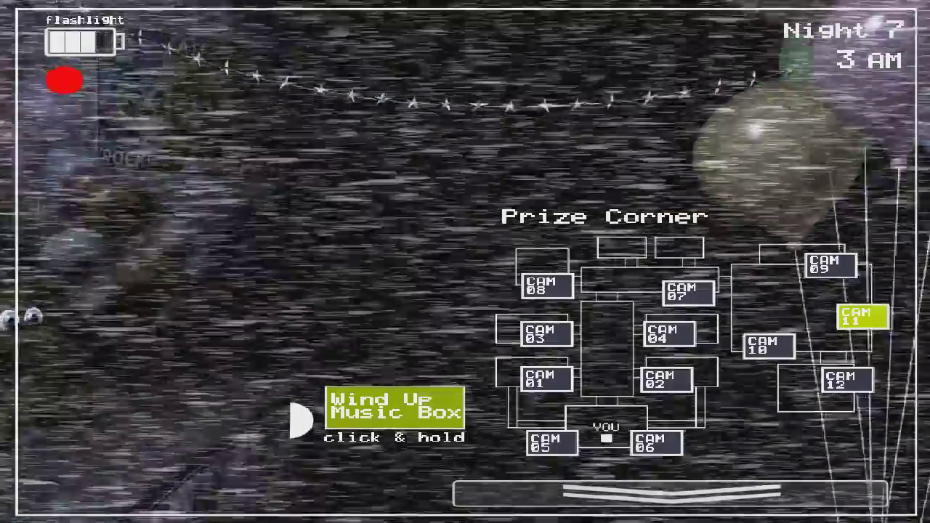
- Wind the Prize Corner music box nearly full, checking the hall and wearing the Freddy mask in between
{"action": "left_click_drag", "start_coordinate": [395, 407], "coordinate": [394, 407]}
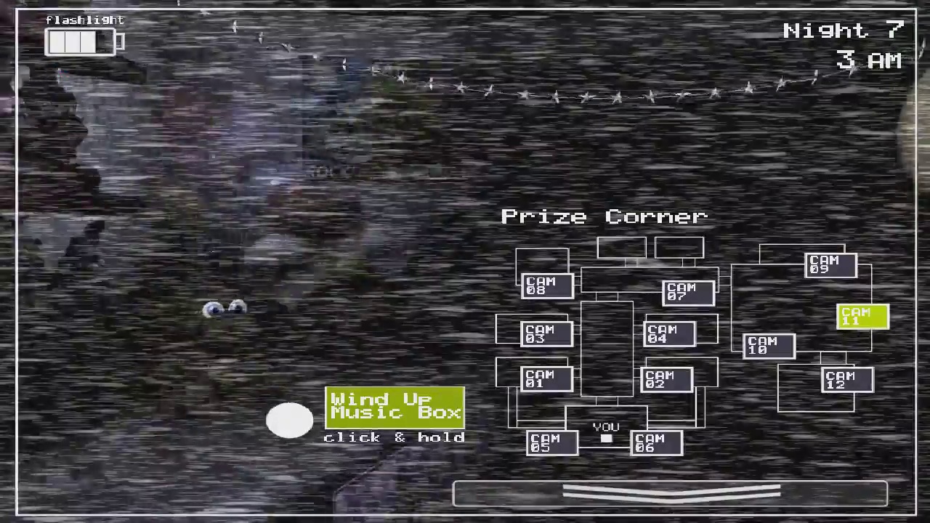
{"action": "key", "text": "s"}
{"action": "key", "text": "ctrl"}
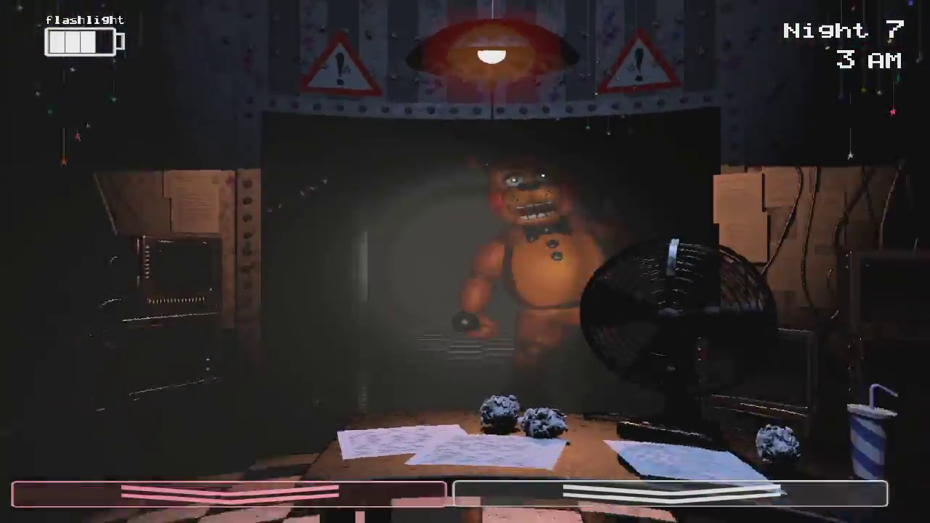
{"action": "key", "text": "s"}
{"action": "left_click_drag", "start_coordinate": [394, 407], "coordinate": [394, 407]}
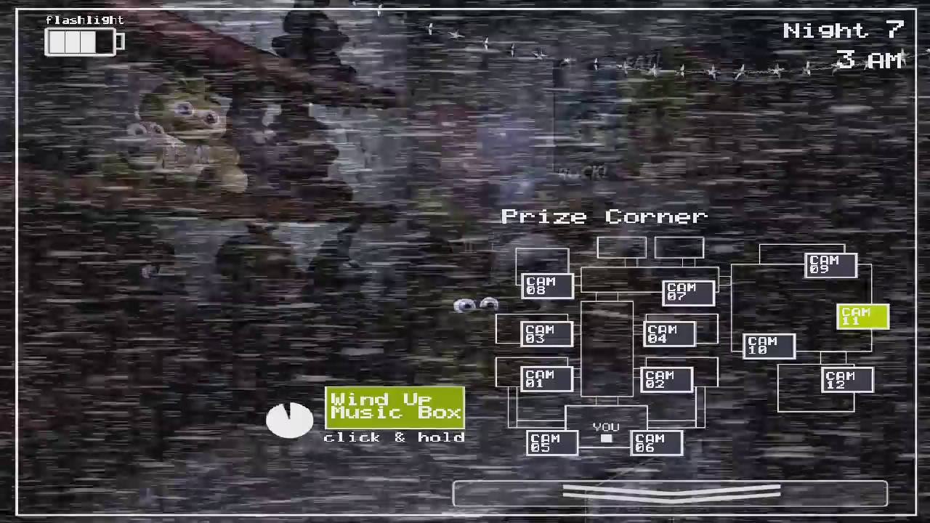
{"action": "key", "text": "s"}
{"action": "key", "text": "ctrl"}
{"action": "key", "text": "ctrl"}
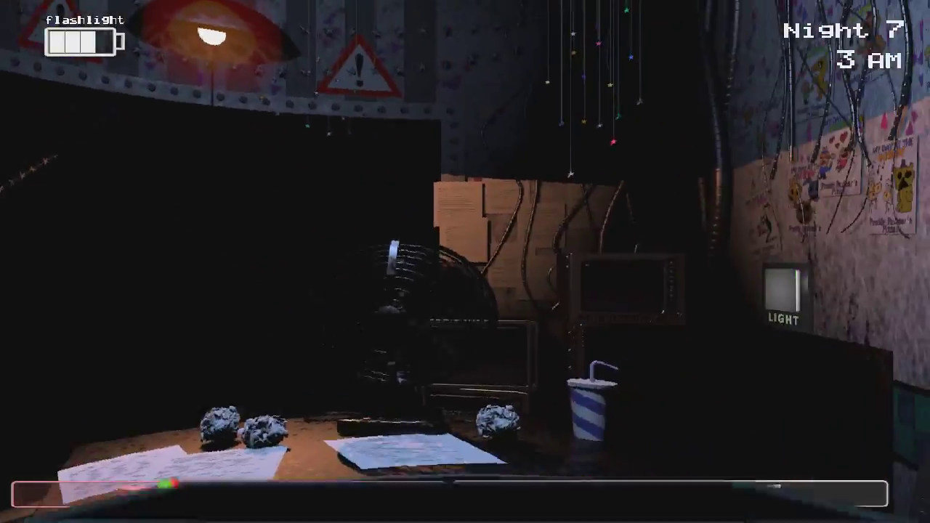
- Wind the music box again while flipping the CAM 11 feed up and down
{"action": "key", "text": "s"}
{"action": "left_click_drag", "start_coordinate": [395, 407], "coordinate": [394, 407]}
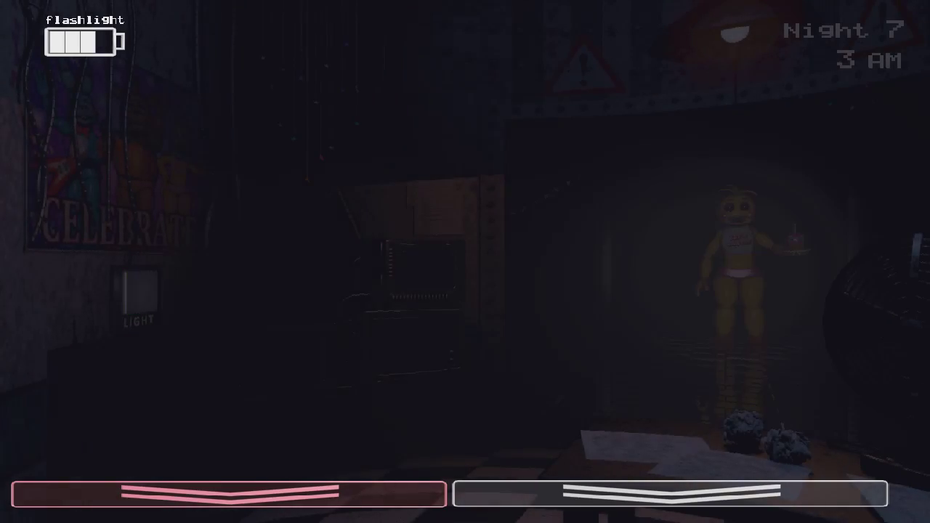
{"action": "key", "text": "s"}
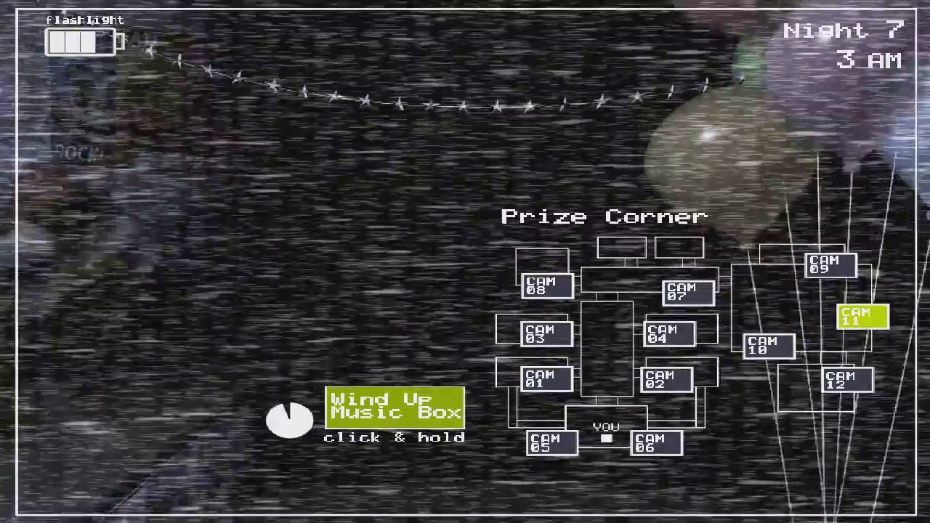
{"action": "key", "text": "s"}
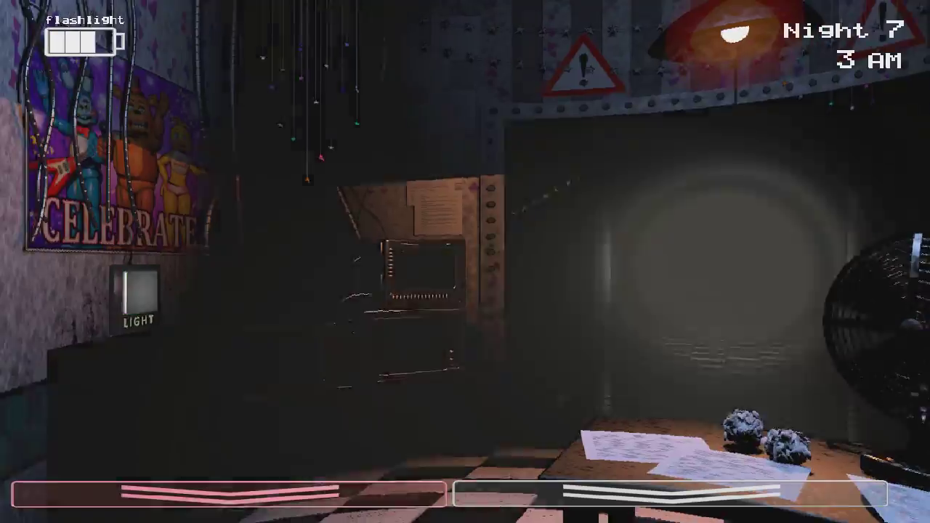
{"action": "key", "text": "s"}
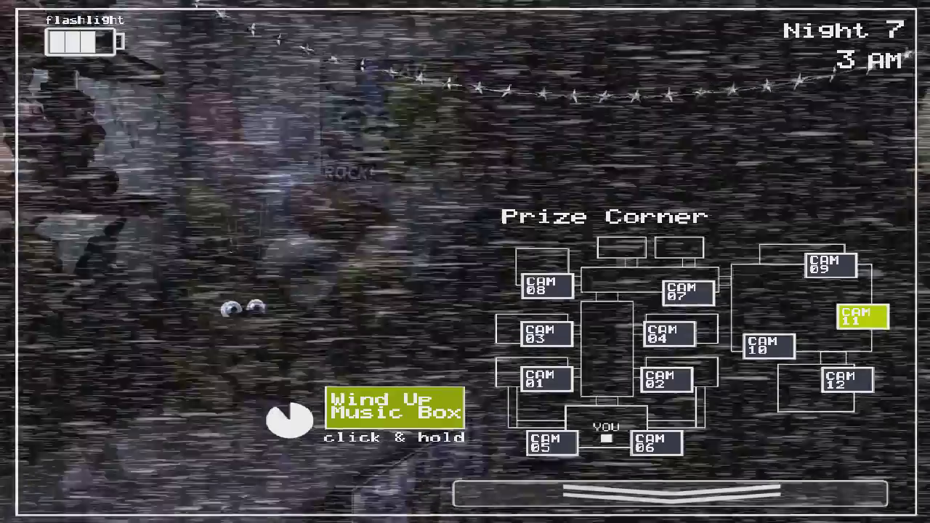
{"action": "key", "text": "s"}
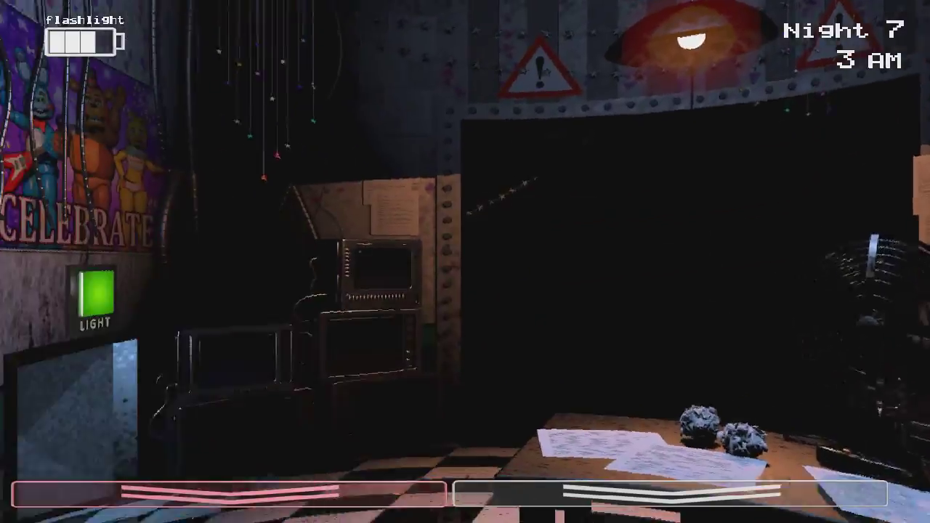
- Wind the music box again, hide behind the Freddy mask, and keep it wound until 4 AM
{"action": "key", "text": "s"}
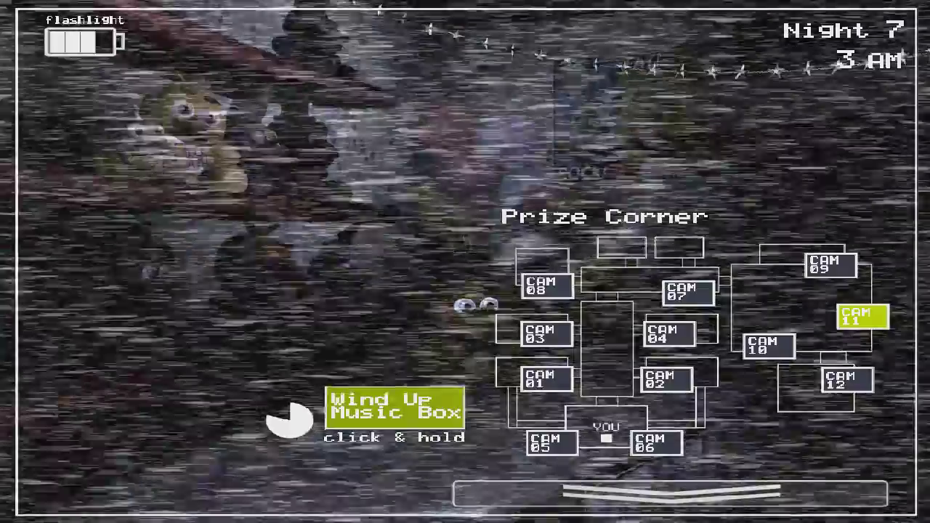
{"action": "key", "text": "s"}
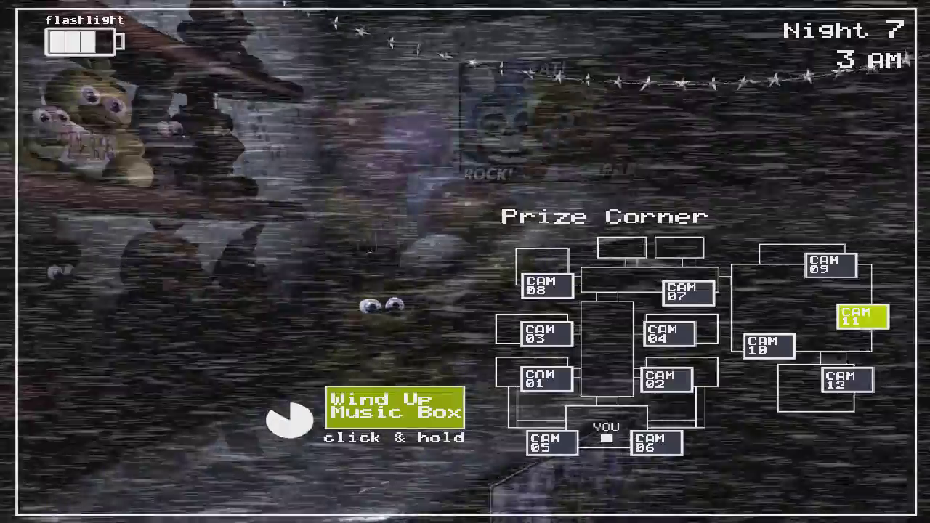
{"action": "left_click_drag", "start_coordinate": [385, 407], "coordinate": [385, 407]}
{"action": "key", "text": "ctrl"}
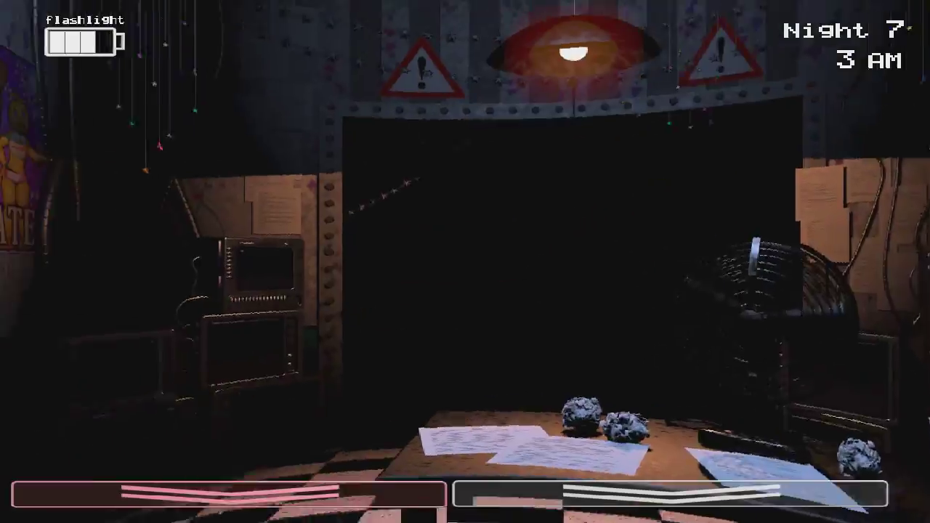
{"action": "key", "text": "s"}
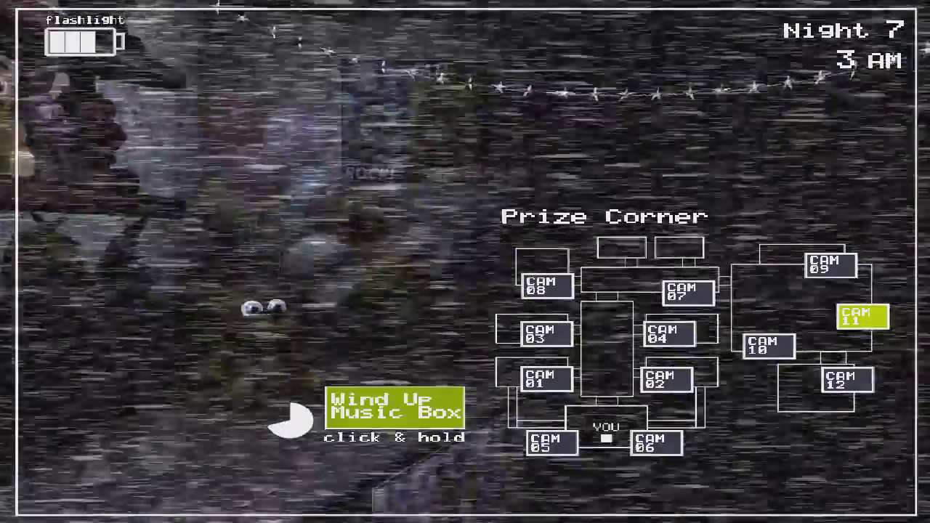
{"action": "key", "text": "s"}
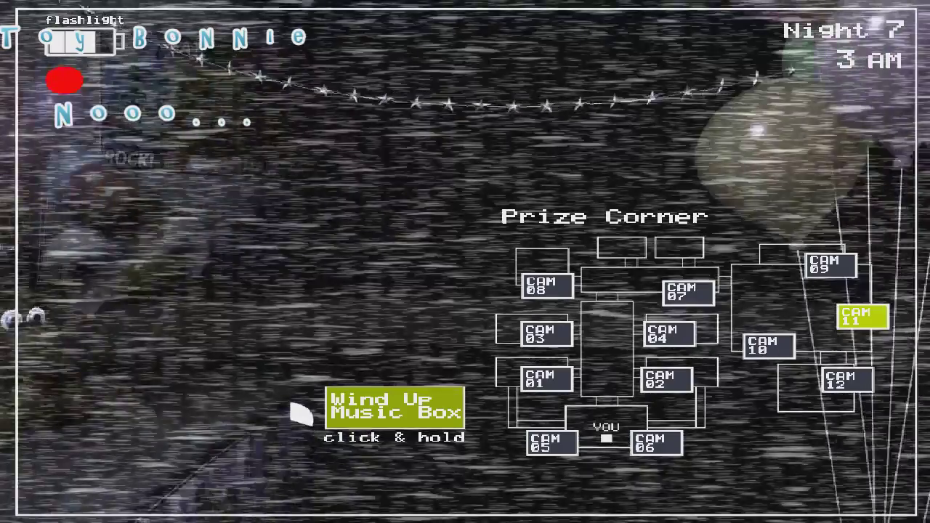
{"action": "left_click_drag", "start_coordinate": [394, 407], "coordinate": [394, 407]}
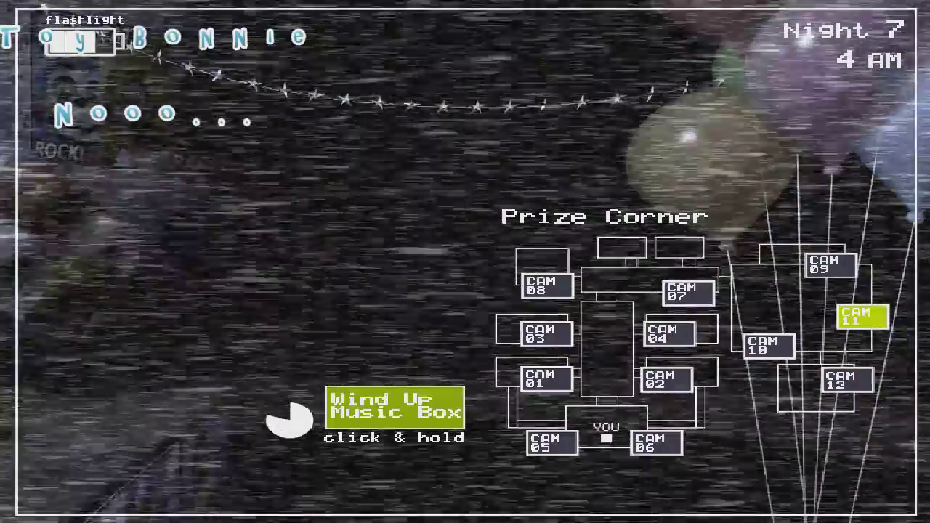
- Check the office between winds of the Prize Corner music box
{"action": "left_click", "coordinate": [465, 480]}
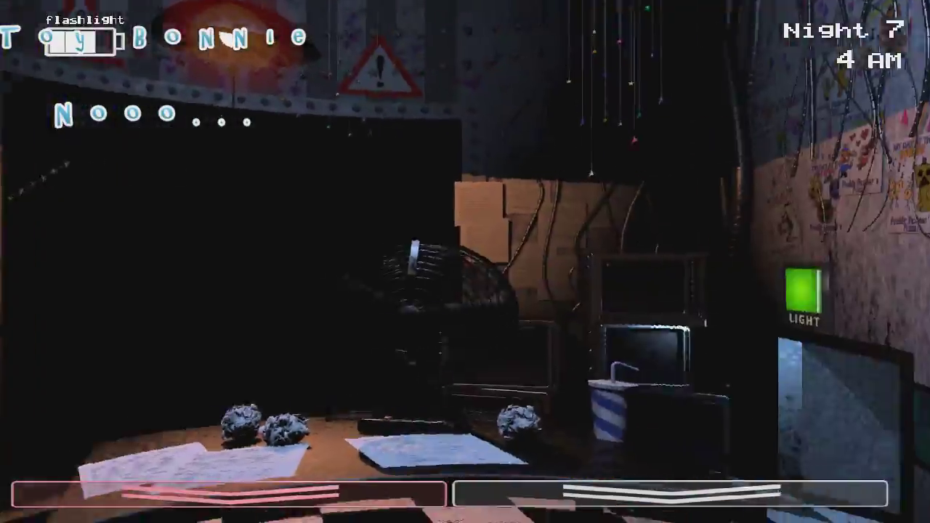
{"action": "left_click", "coordinate": [465, 480]}
{"action": "left_click_drag", "start_coordinate": [395, 407], "coordinate": [394, 407]}
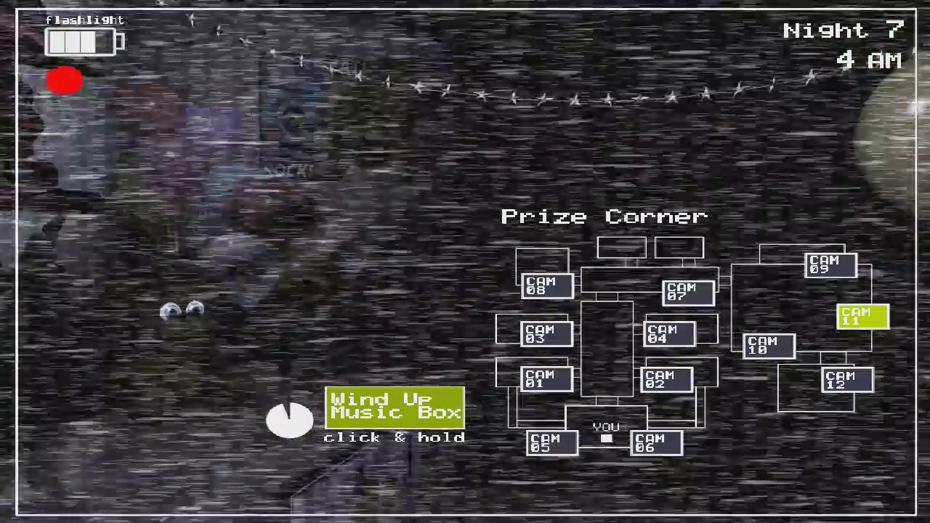
{"action": "left_click", "coordinate": [465, 480]}
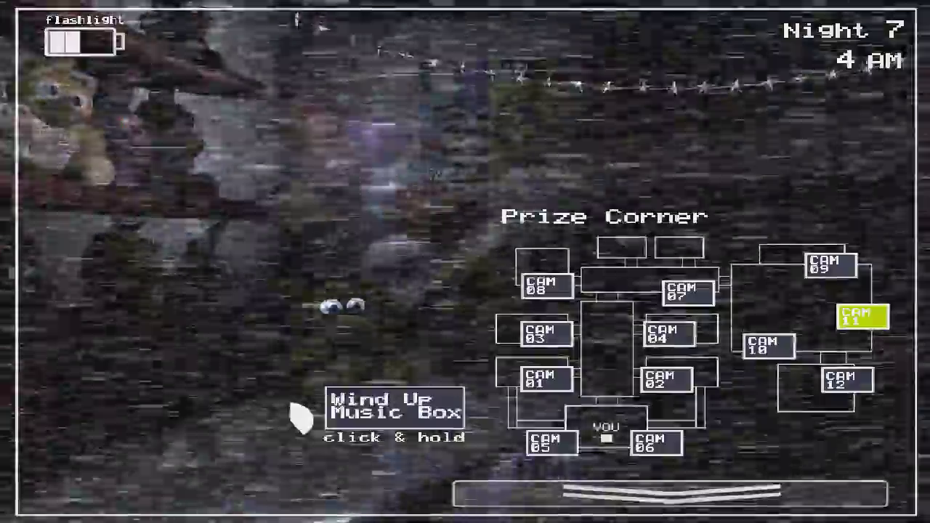
- Wind the music box again and toggle the Freddy mask in the office
{"action": "left_click_drag", "start_coordinate": [395, 407], "coordinate": [394, 407]}
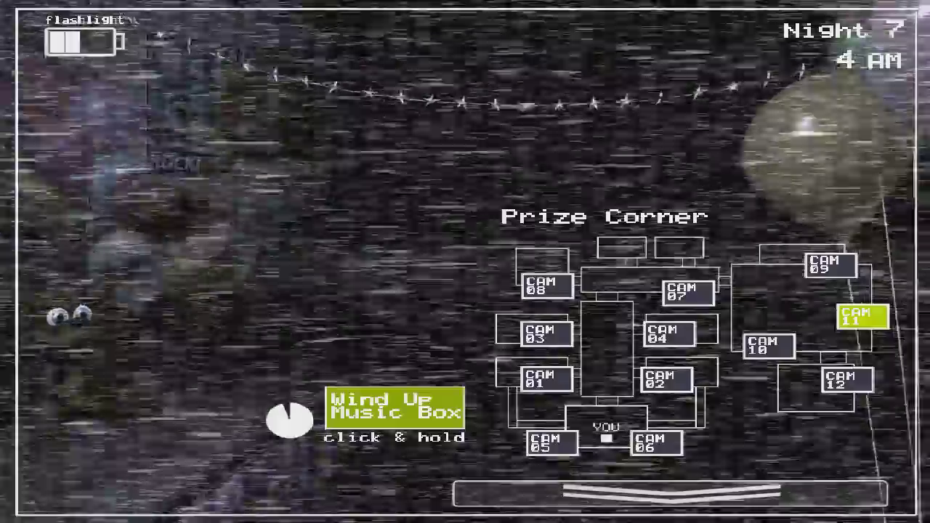
{"action": "left_click", "coordinate": [668, 494]}
{"action": "left_click", "coordinate": [229, 493]}
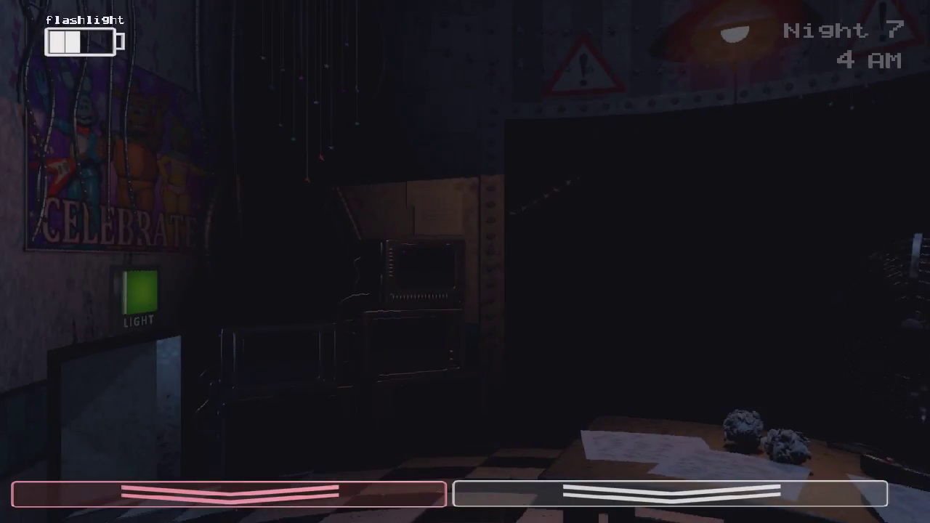
{"action": "left_click", "coordinate": [668, 493]}
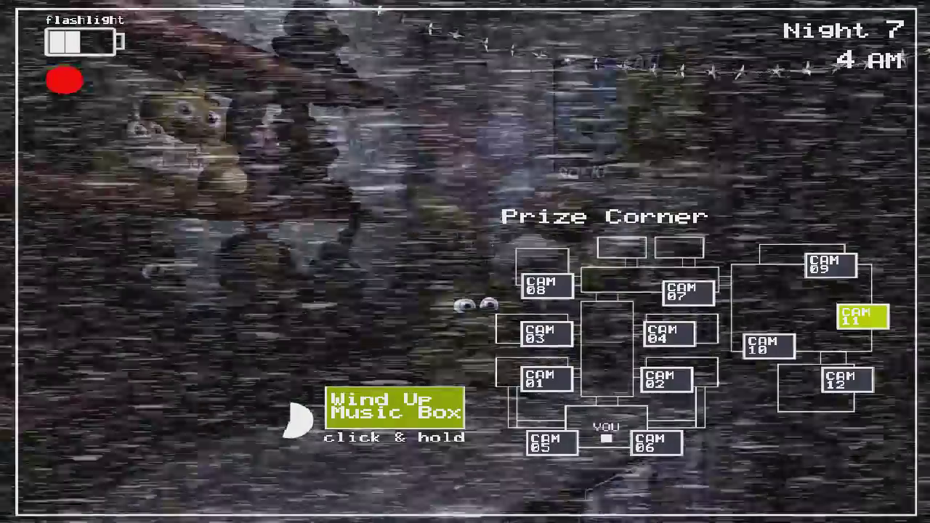
- Top up the music box and flash the hallway light to check for Toy Freddy
{"action": "left_click_drag", "start_coordinate": [395, 407], "coordinate": [394, 407]}
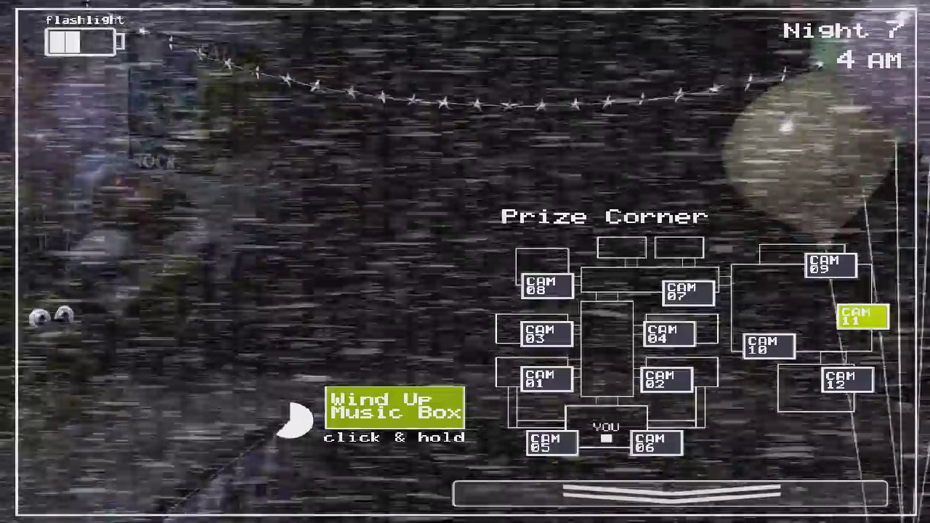
{"action": "left_click_drag", "start_coordinate": [394, 407], "coordinate": [395, 407]}
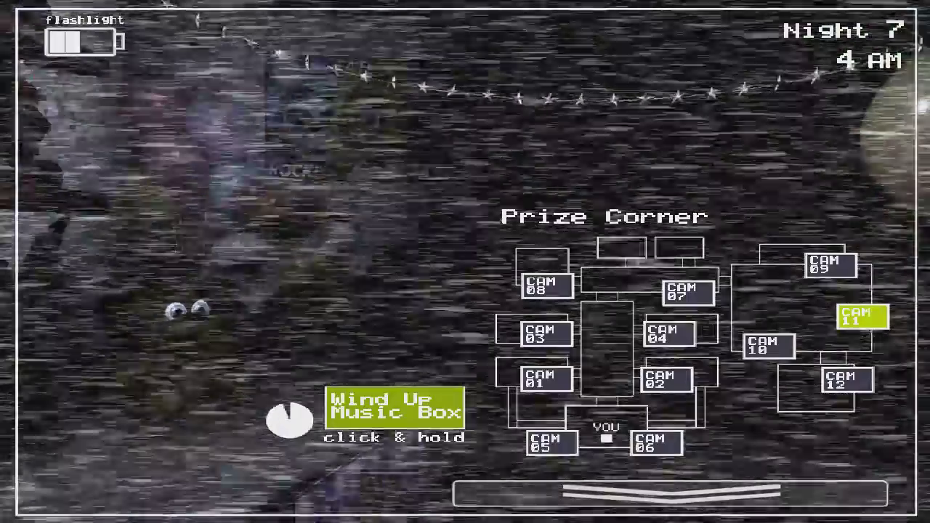
{"action": "left_click", "coordinate": [669, 493]}
{"action": "key", "text": "ctrl"}
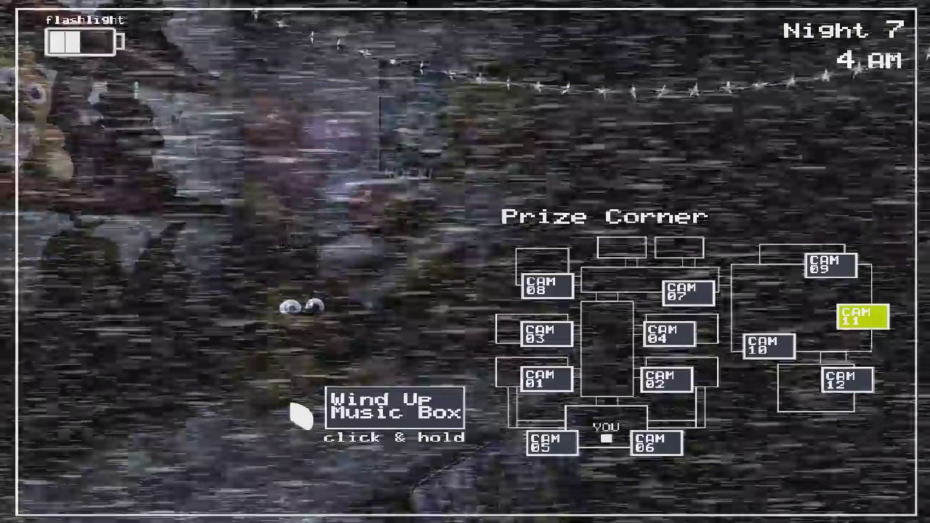
{"action": "left_click_drag", "start_coordinate": [396, 407], "coordinate": [396, 407]}
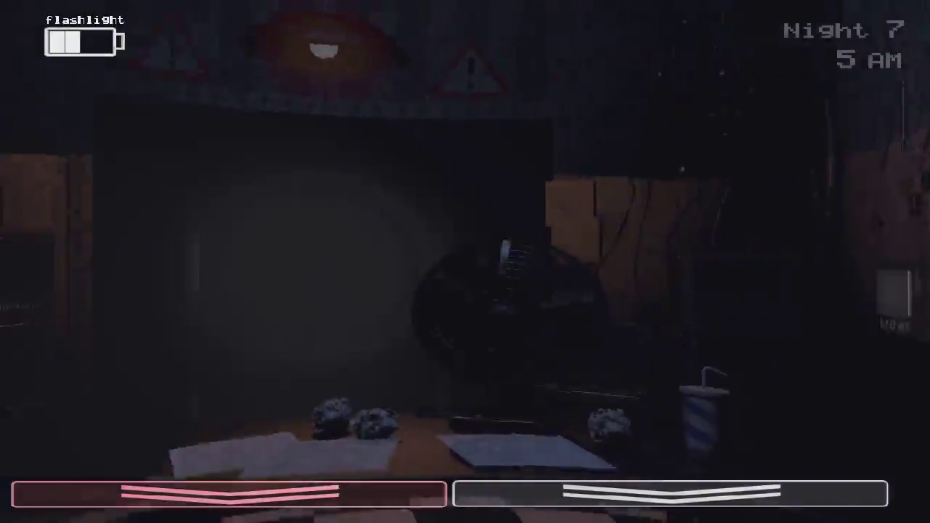
- Wind the music box to about three-quarters, checking the office in between
{"action": "left_click", "coordinate": [669, 494]}
{"action": "left_click_drag", "start_coordinate": [341, 410], "coordinate": [291, 422]}
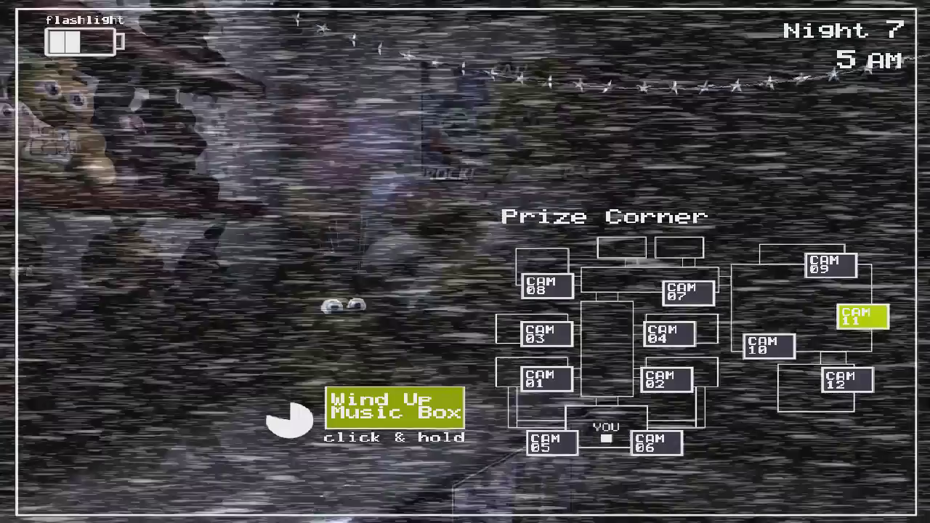
{"action": "left_click", "coordinate": [668, 494]}
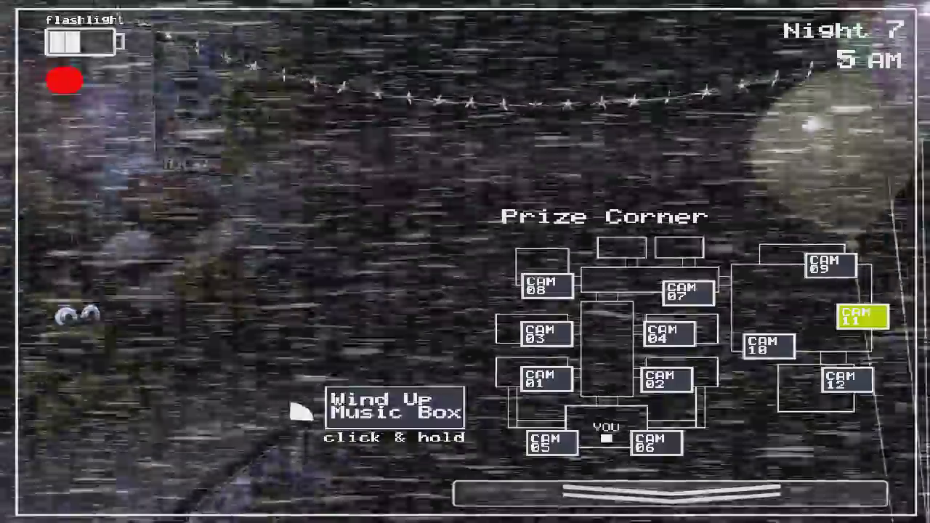
{"action": "left_click_drag", "start_coordinate": [301, 420], "coordinate": [302, 420]}
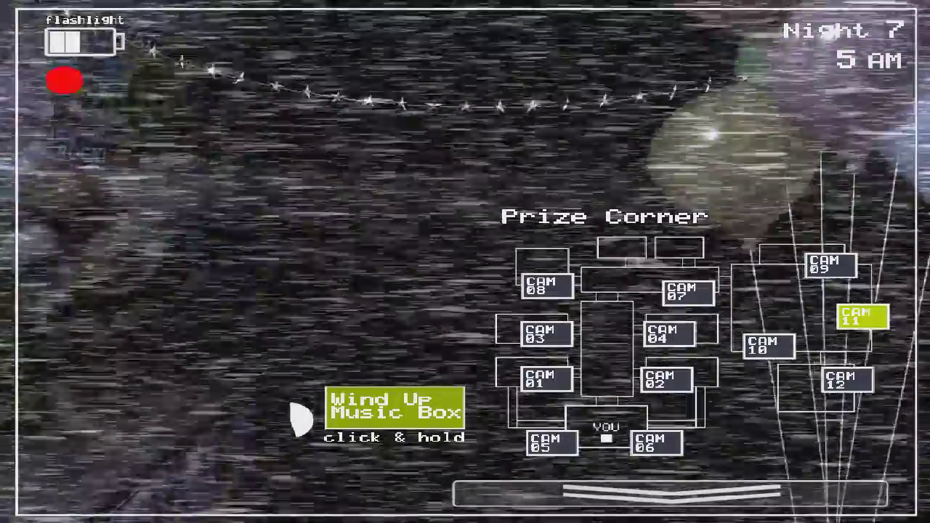
{"action": "left_click_drag", "start_coordinate": [395, 407], "coordinate": [394, 406]}
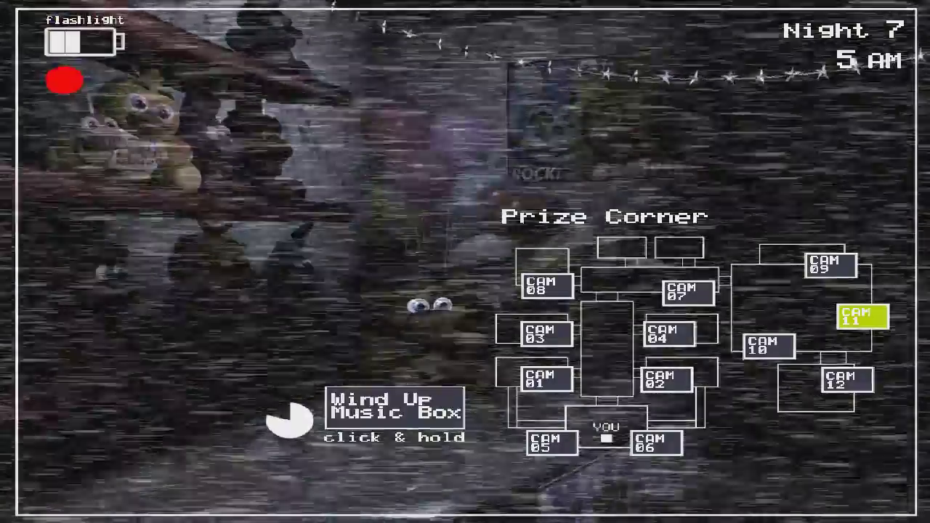
- Wind the music box to full, glance at the office, then top it up again
{"action": "left_click_drag", "start_coordinate": [394, 407], "coordinate": [394, 407]}
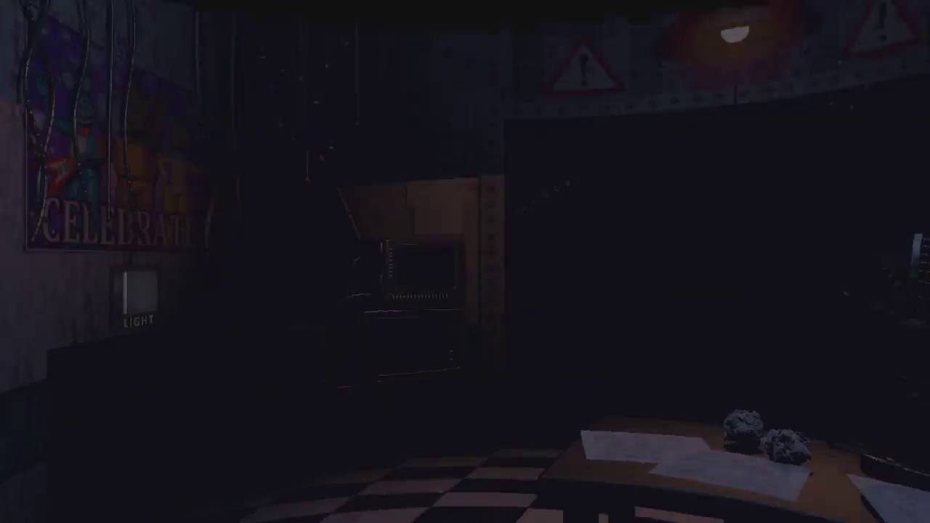
{"action": "left_click", "coordinate": [465, 472]}
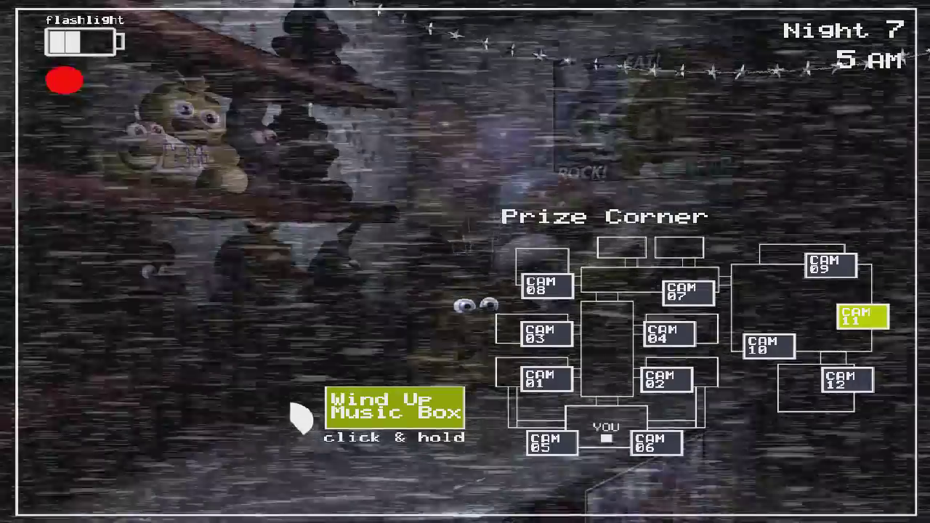
{"action": "left_click_drag", "start_coordinate": [301, 417], "coordinate": [291, 421]}
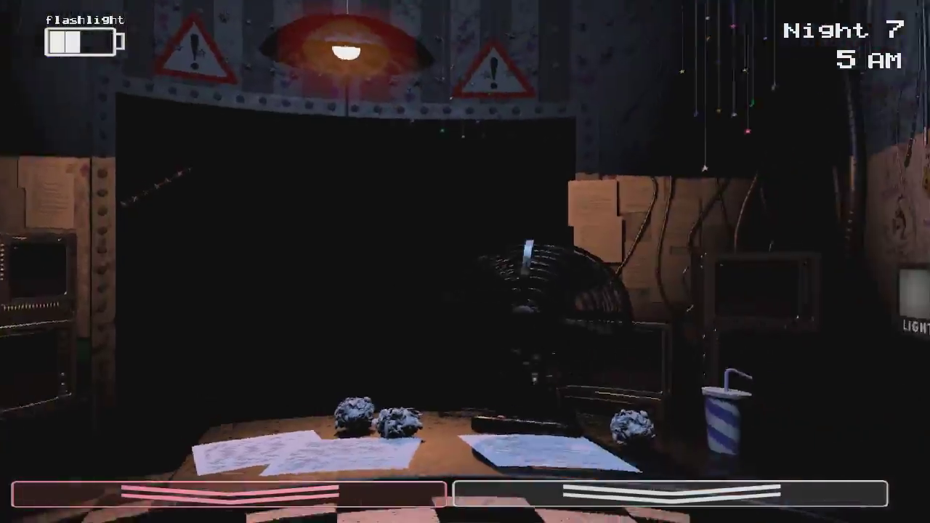
- Alternate the Freddy mask with final Prize Corner camera checks to finish the night
{"action": "left_click", "coordinate": [668, 493]}
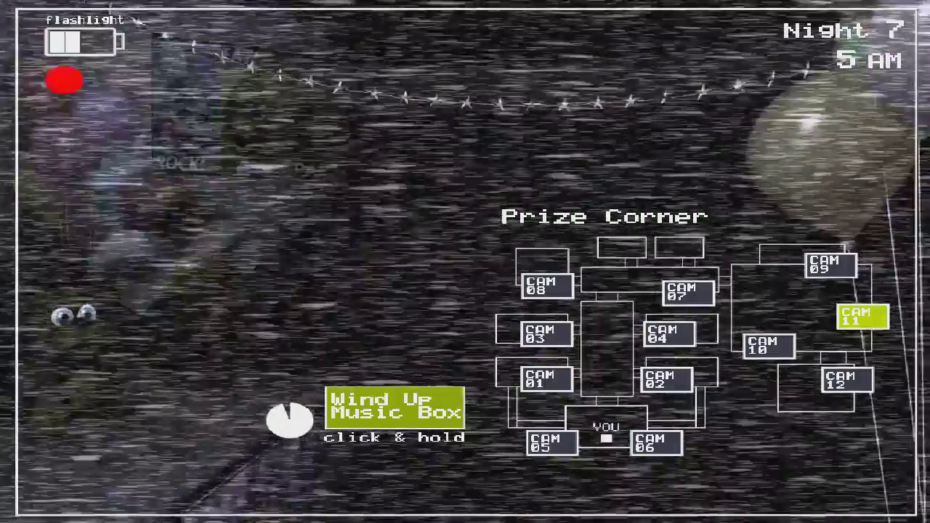
{"action": "left_click", "coordinate": [668, 493]}
{"action": "left_click", "coordinate": [229, 492]}
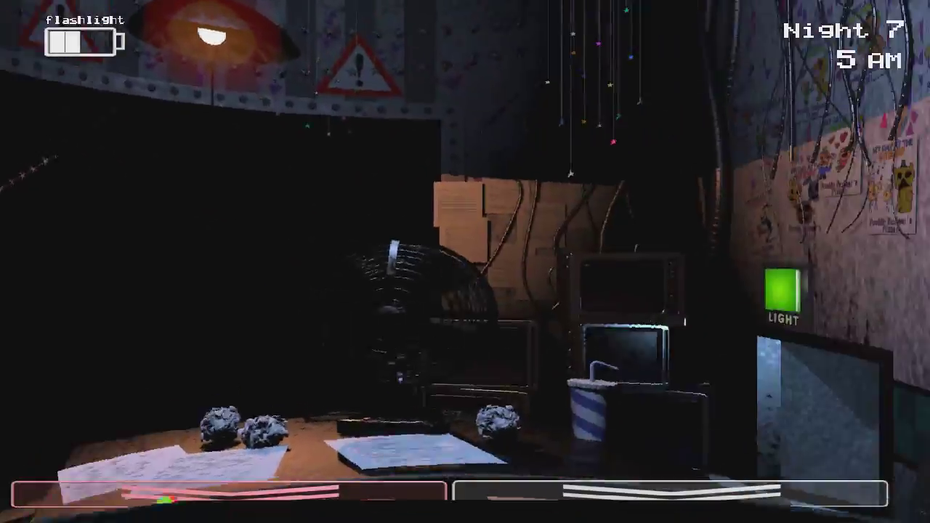
{"action": "left_click", "coordinate": [668, 493]}
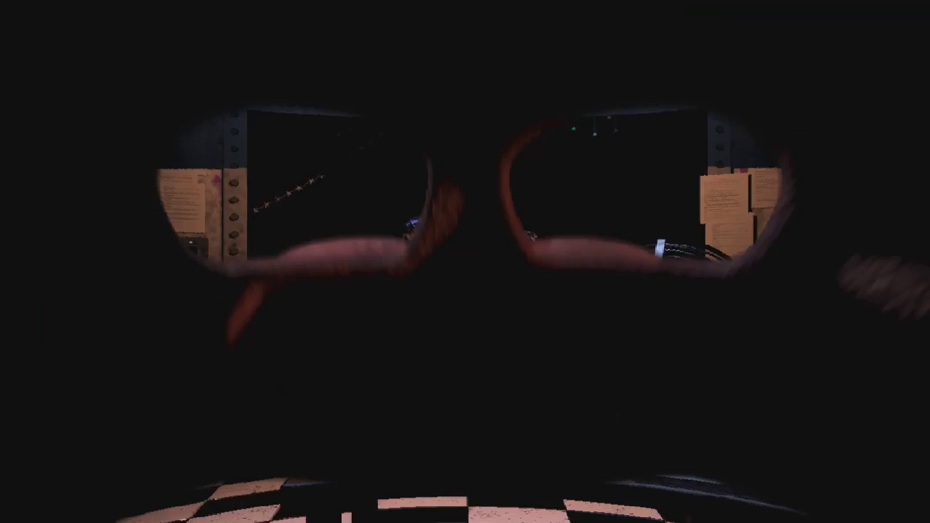
{"action": "left_click", "coordinate": [229, 492]}
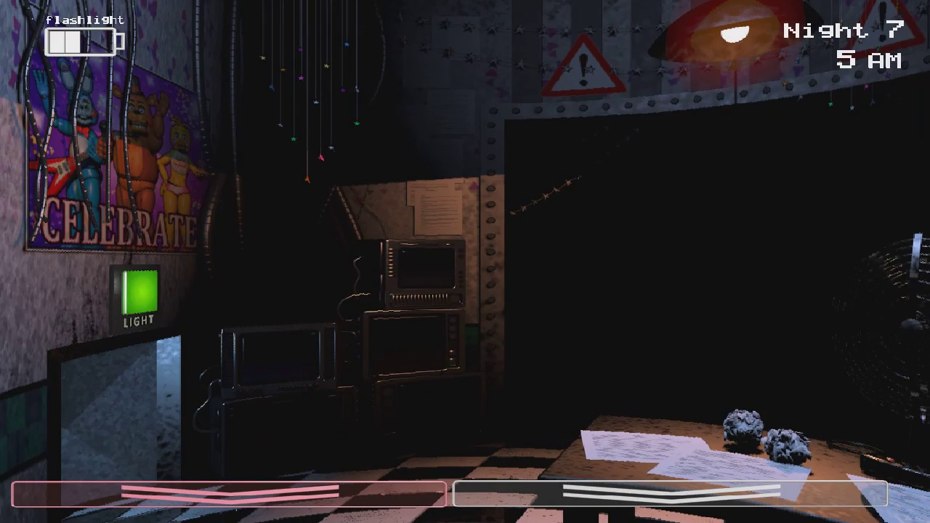